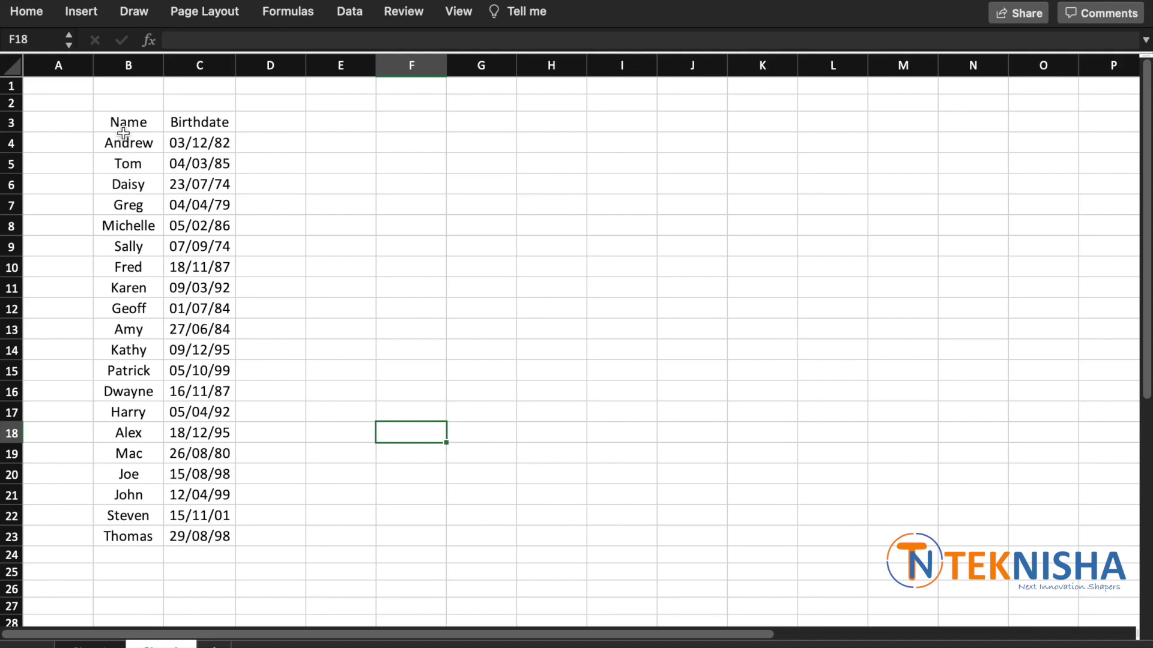
Step: Custom-sort the name list by Birthdate, oldest to newest, then undo that sort
drag(122, 131, 205, 536)
click(26, 11)
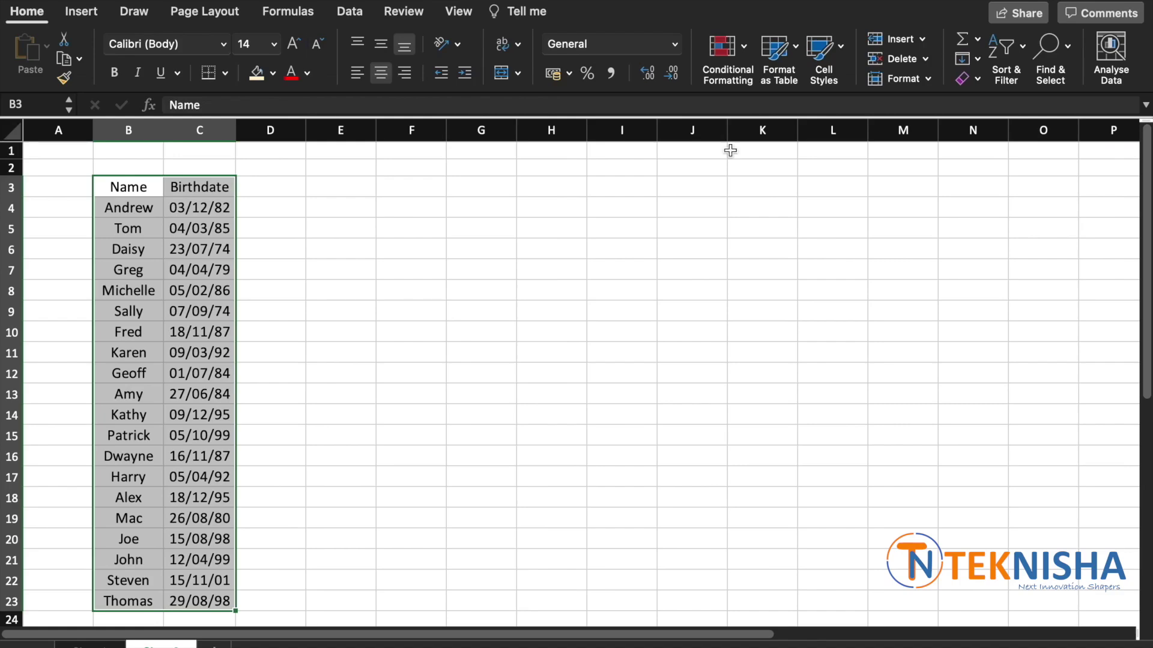
click(1017, 52)
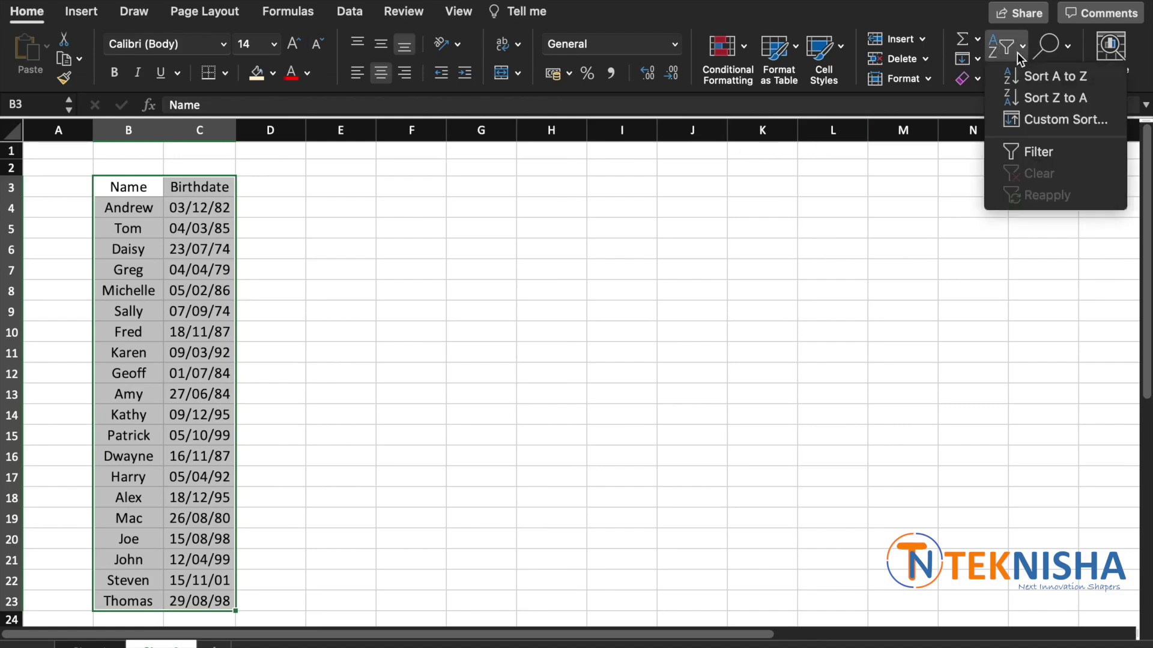
click(1042, 124)
click(575, 65)
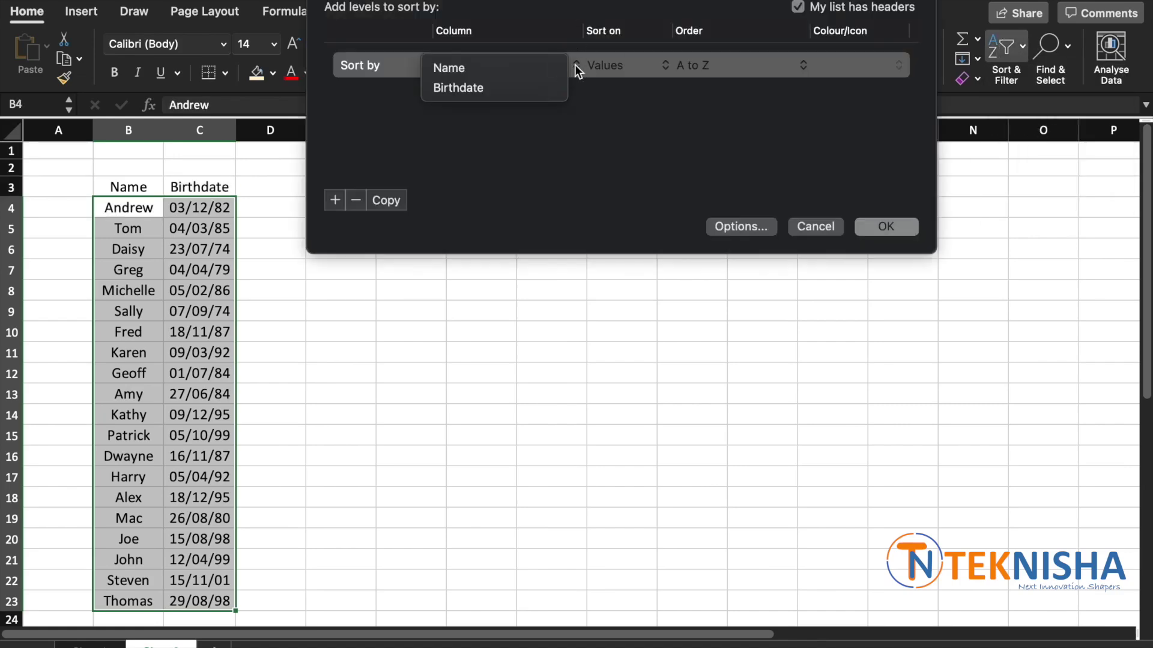
click(512, 88)
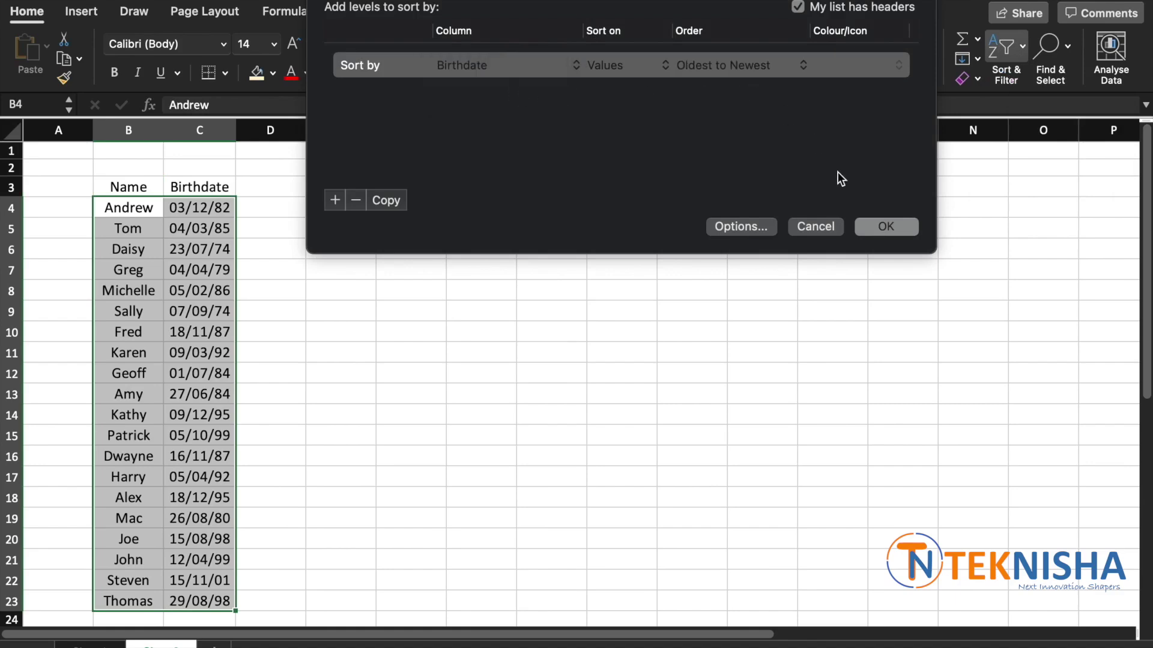
click(877, 229)
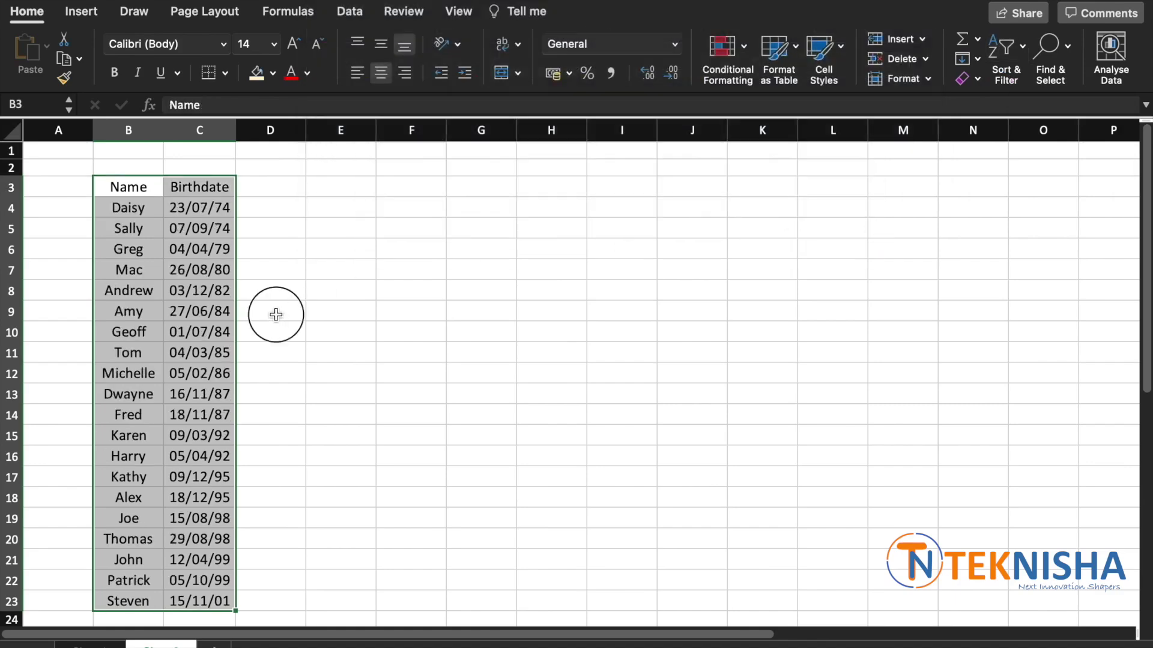
click(276, 315)
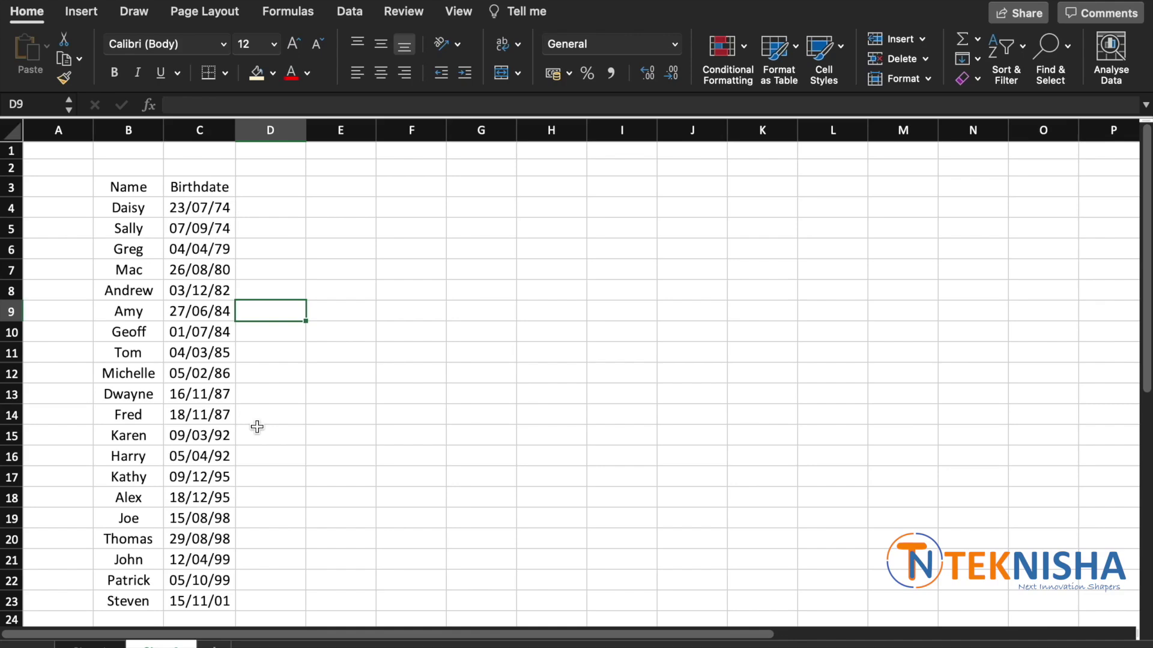
key(super+z)
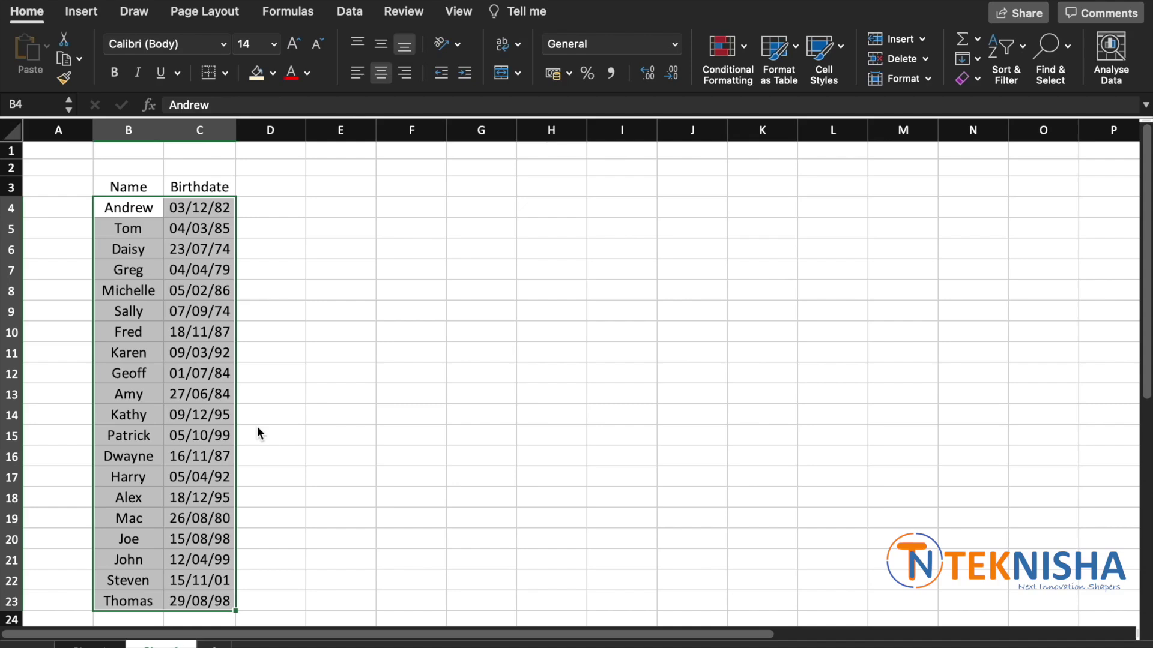
click(412, 497)
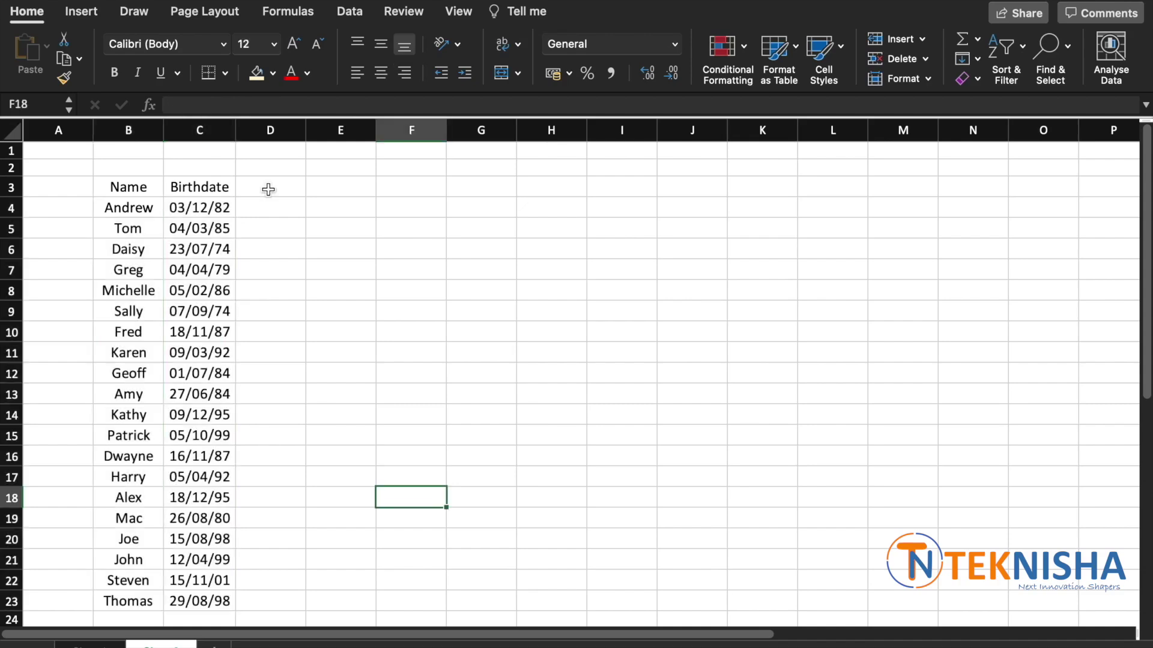
Step: Format the list as a table with the medium orange style and headers
click(136, 208)
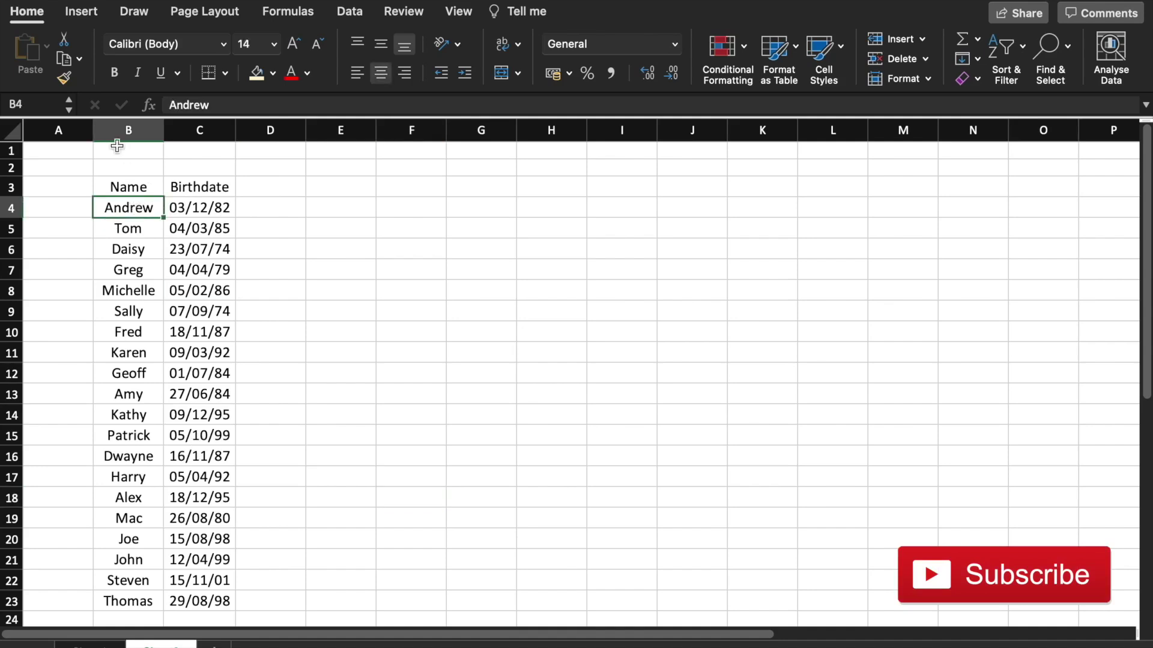
click(777, 48)
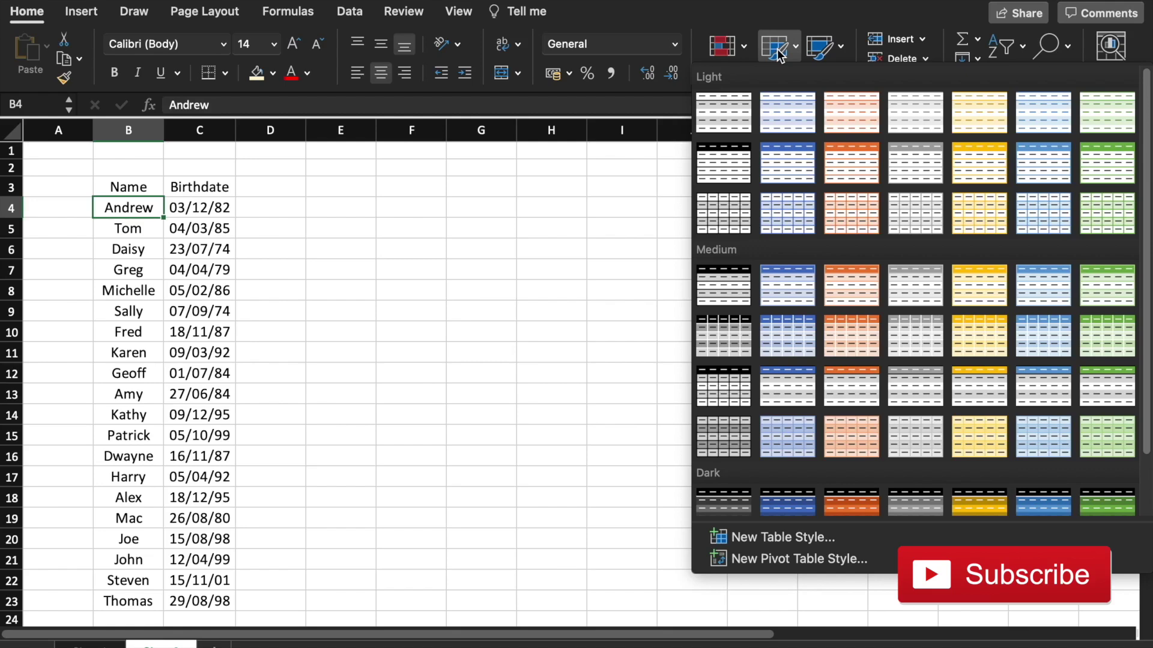
click(837, 336)
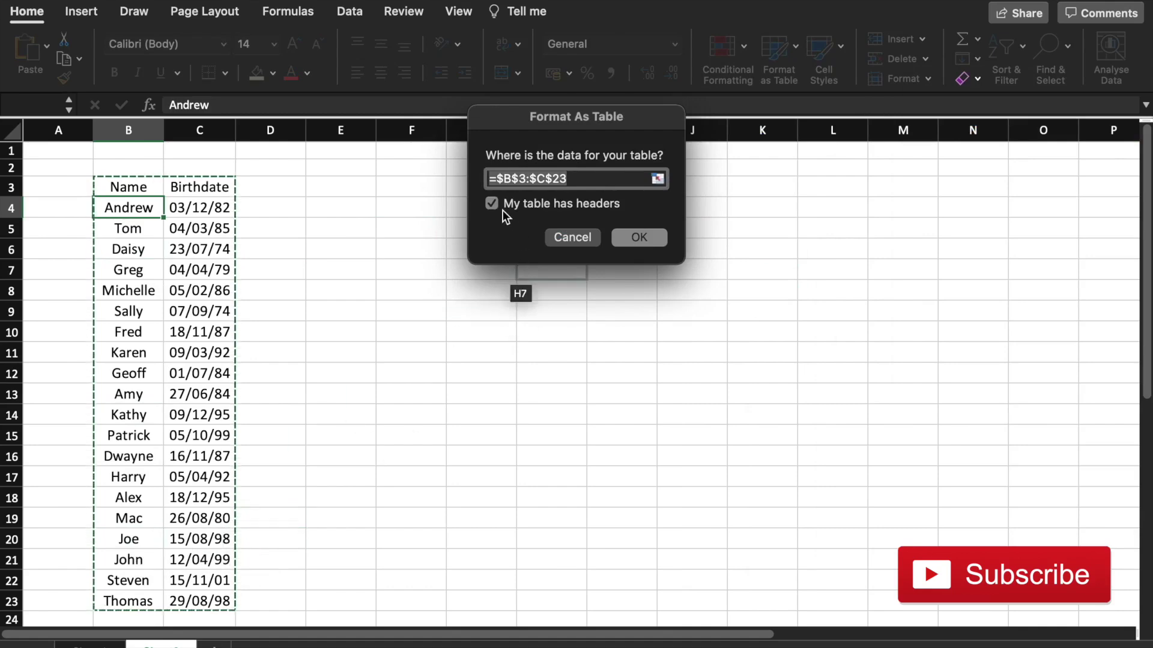
click(639, 238)
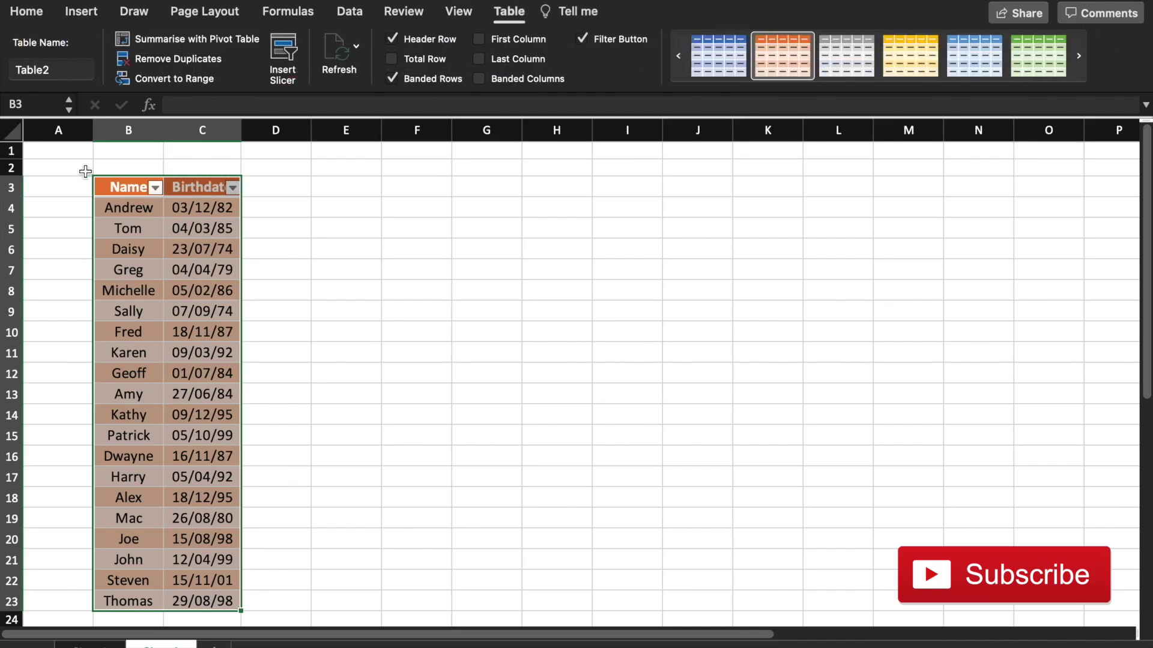
Step: Make header row 3 taller and top-align the Name and Birthdate header cells
drag(14, 197, 13, 210)
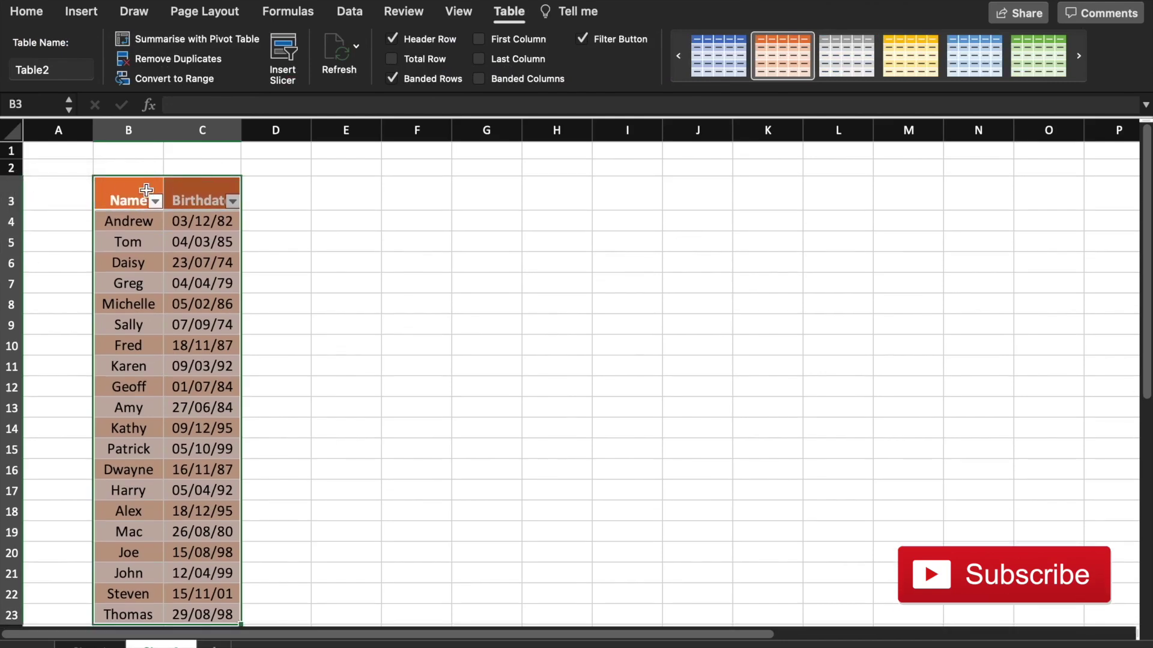
drag(128, 198, 226, 188)
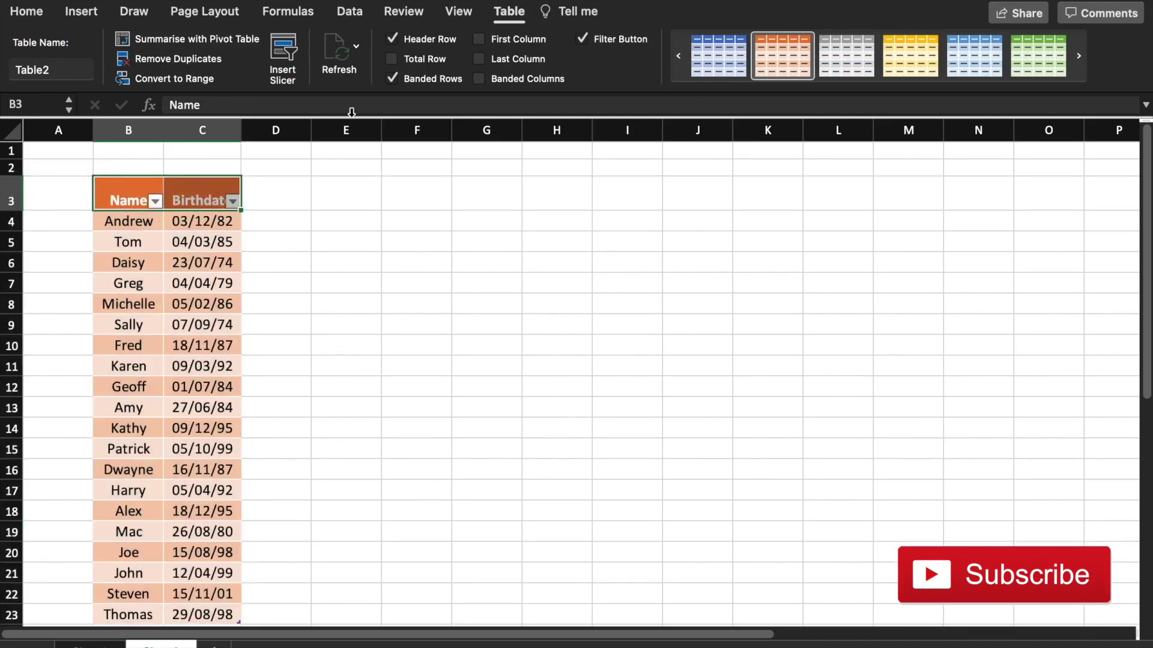
click(37, 13)
click(365, 46)
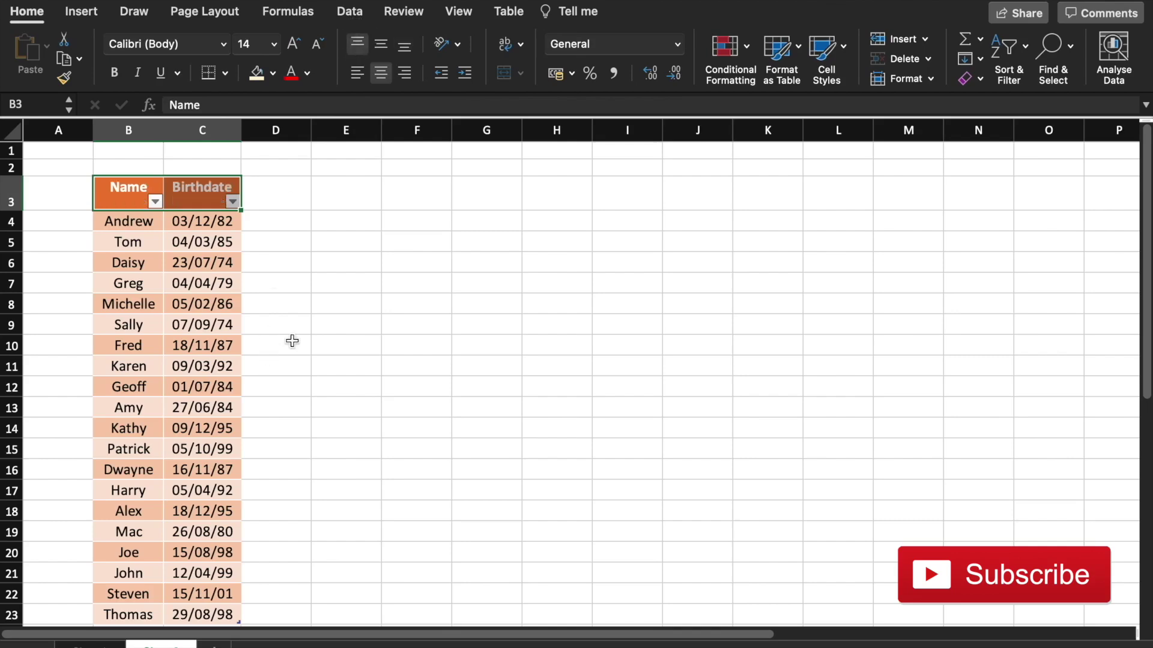
click(312, 327)
click(283, 193)
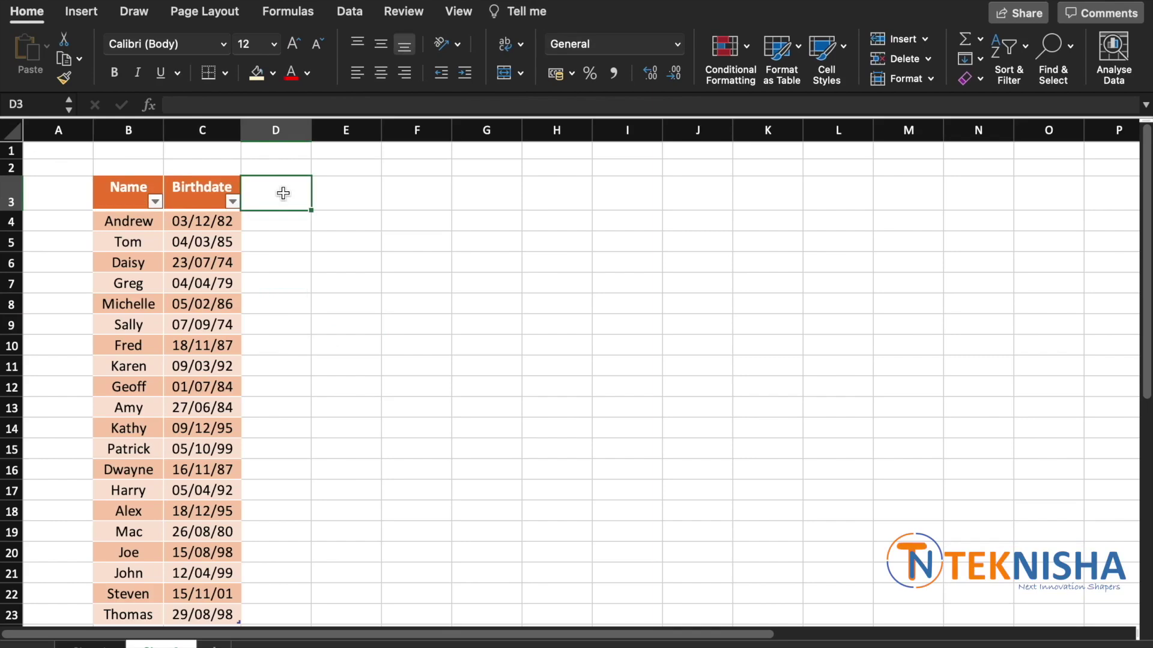
Step: Add 'Day' and 'Month' headers in D3 and E3, extending the table
text(Day)
key(Return)
key(Up)
key(Right)
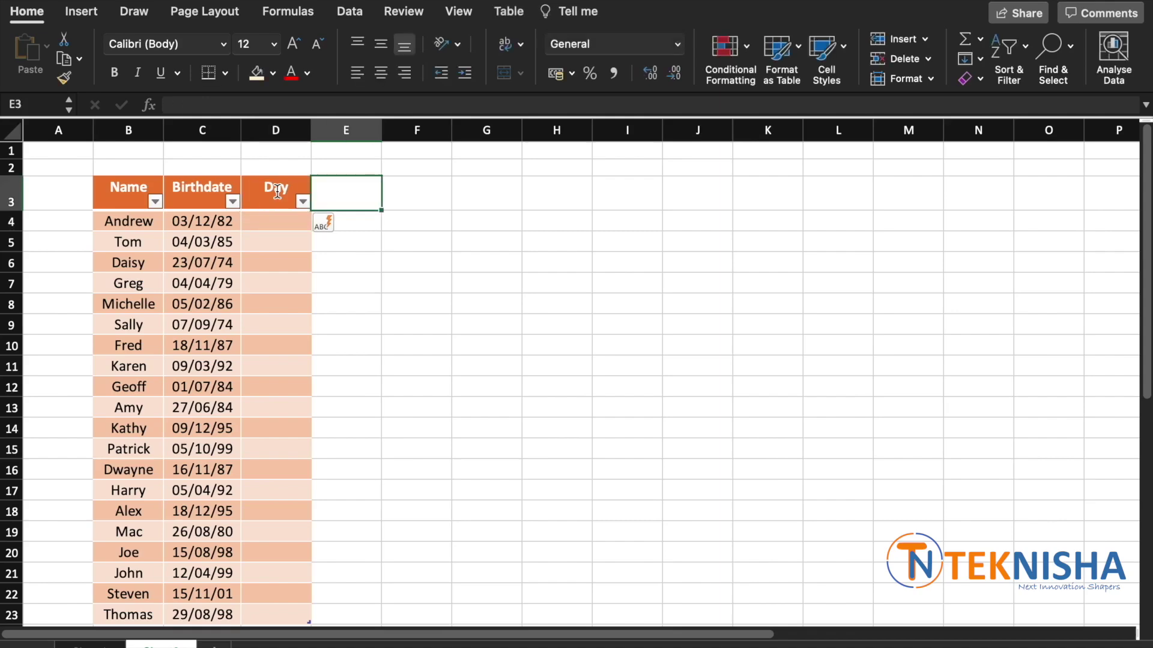
text(Month)
key(Return)
key(Left)
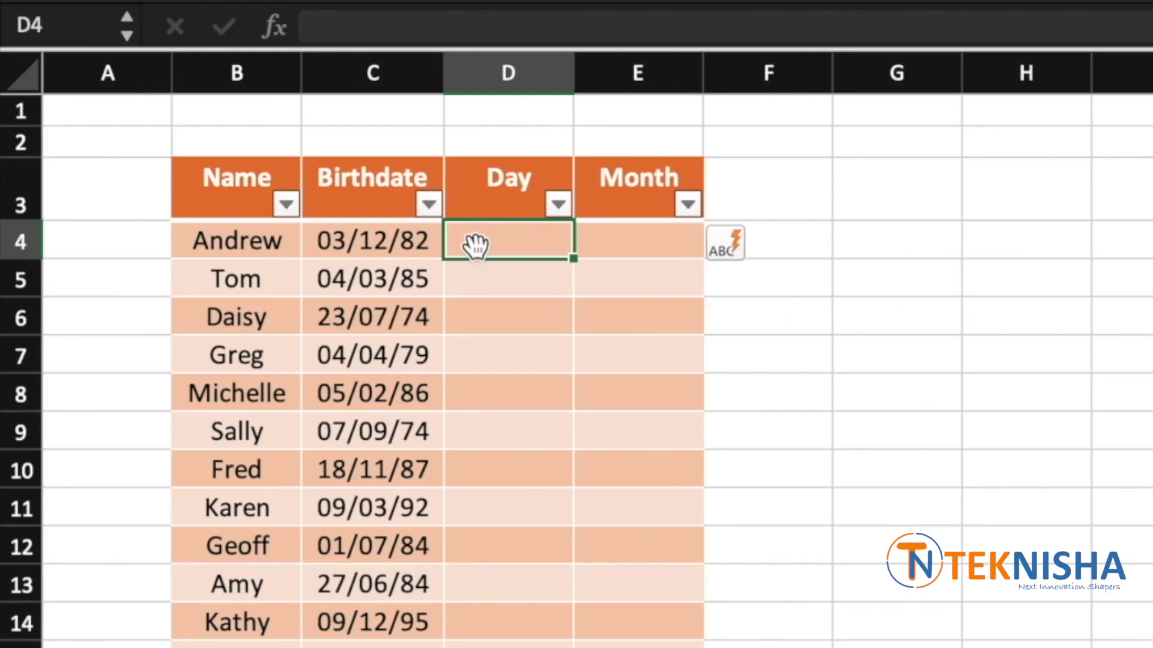
text(=da)
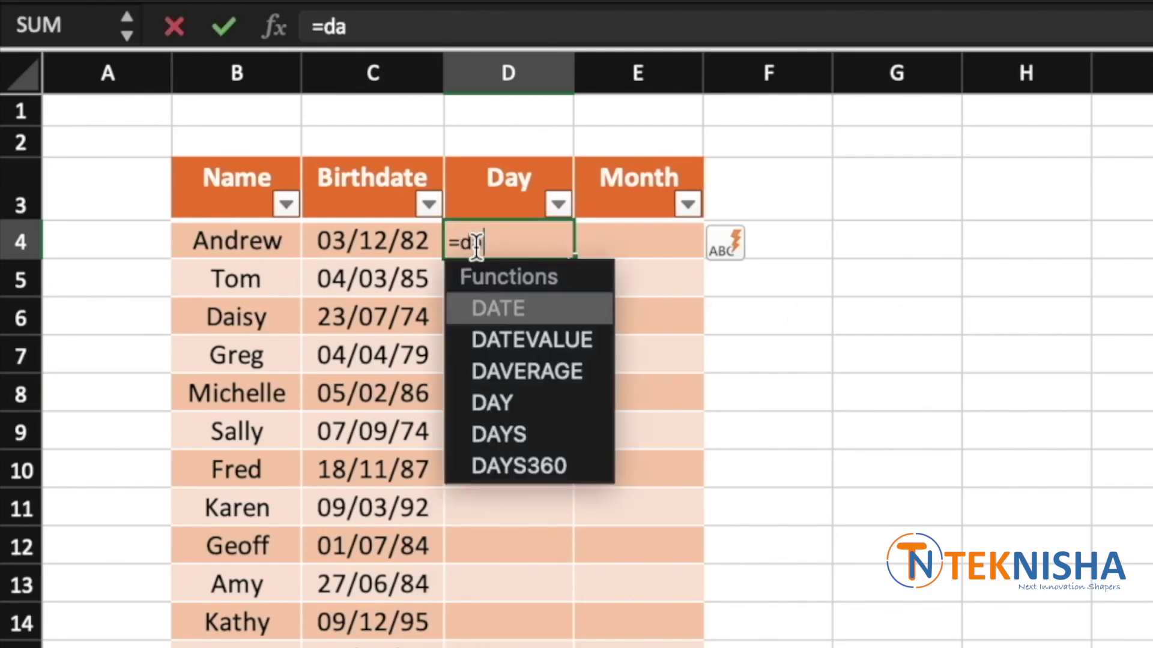
text(y()
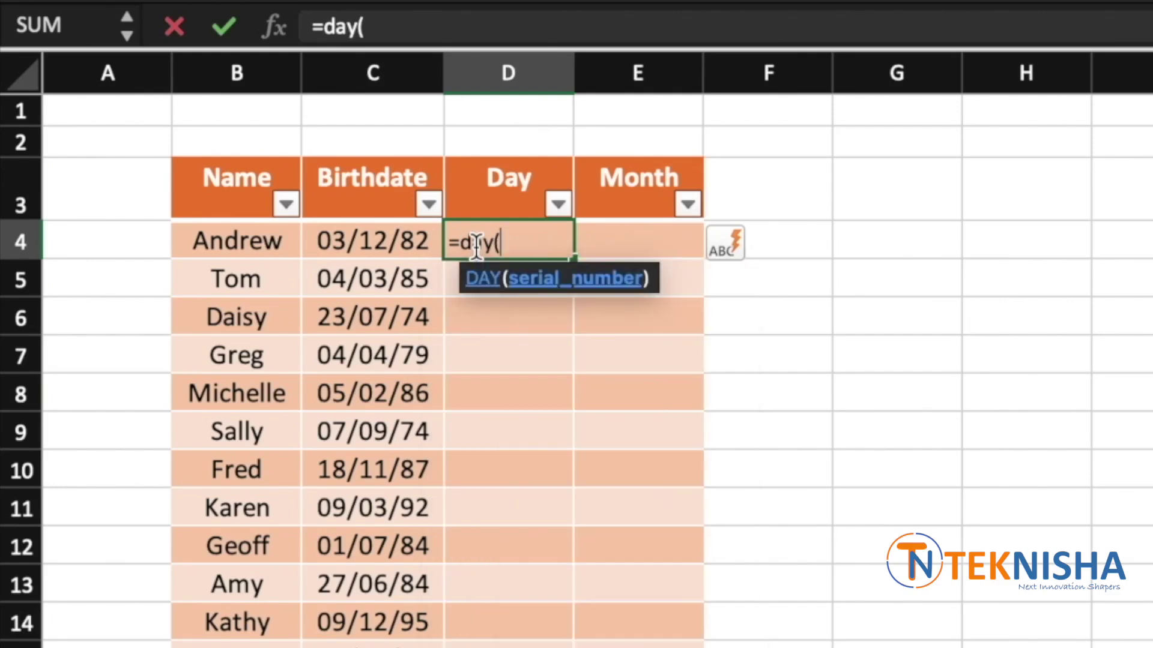
click(359, 243)
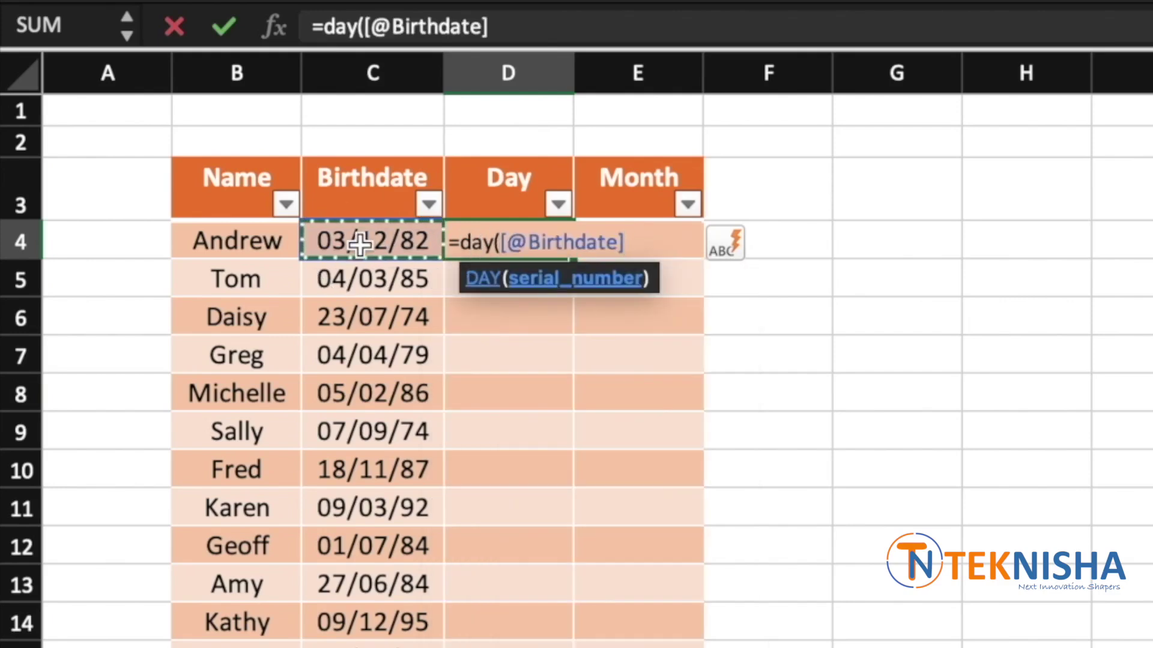
text())
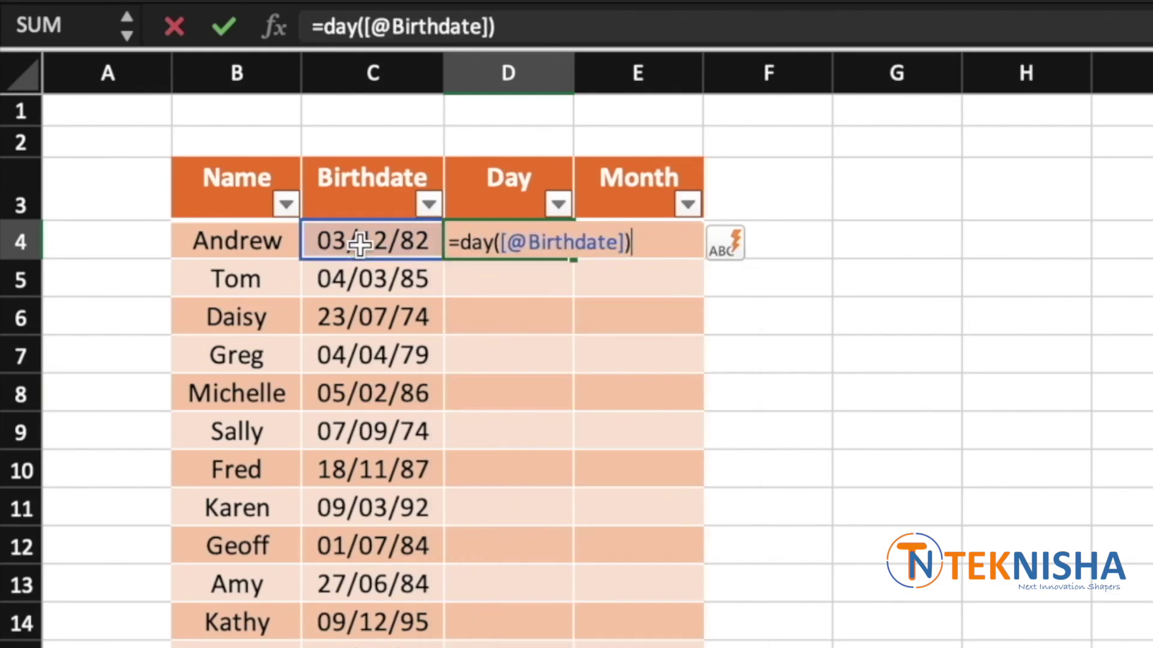
key(Return)
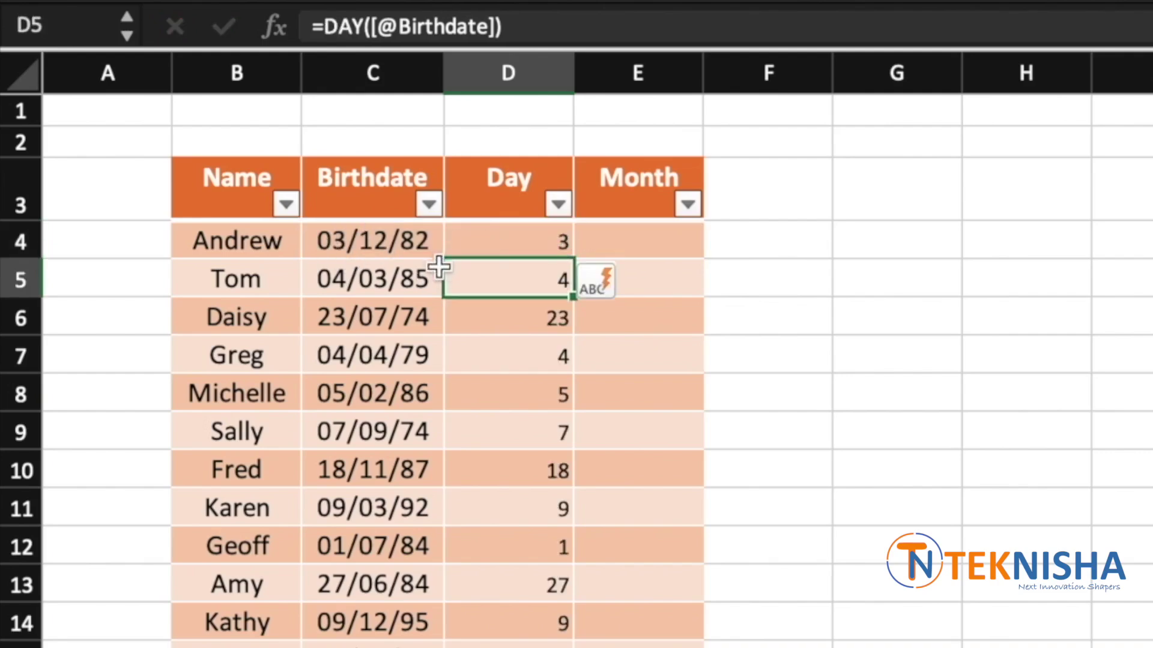
click(682, 247)
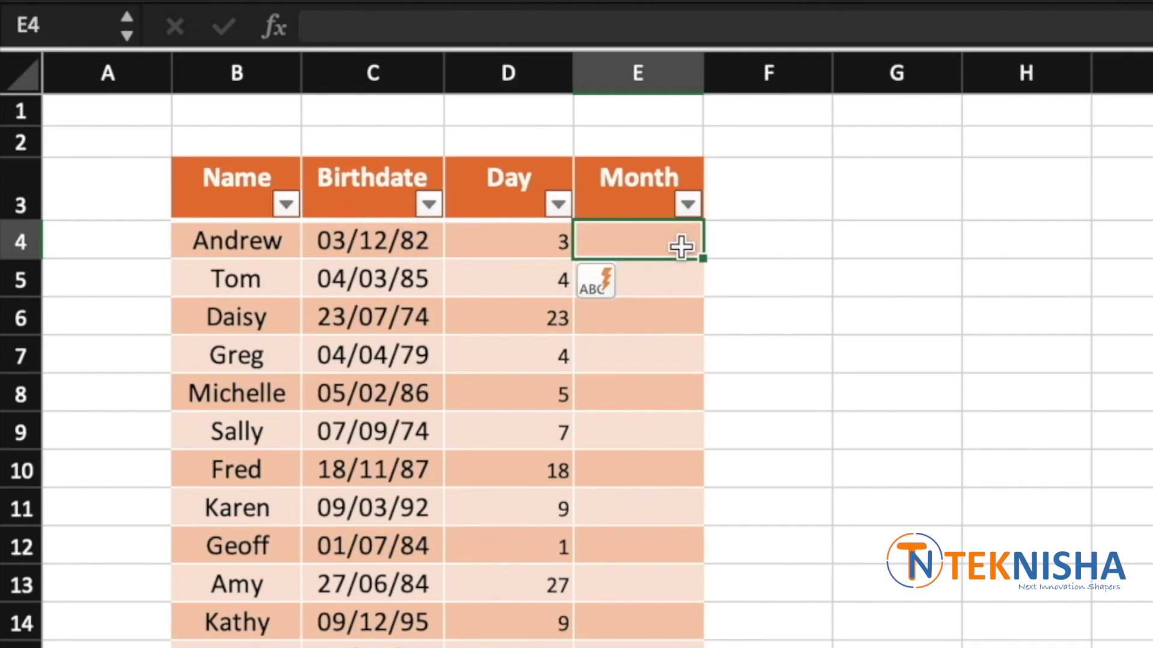
text(=month)
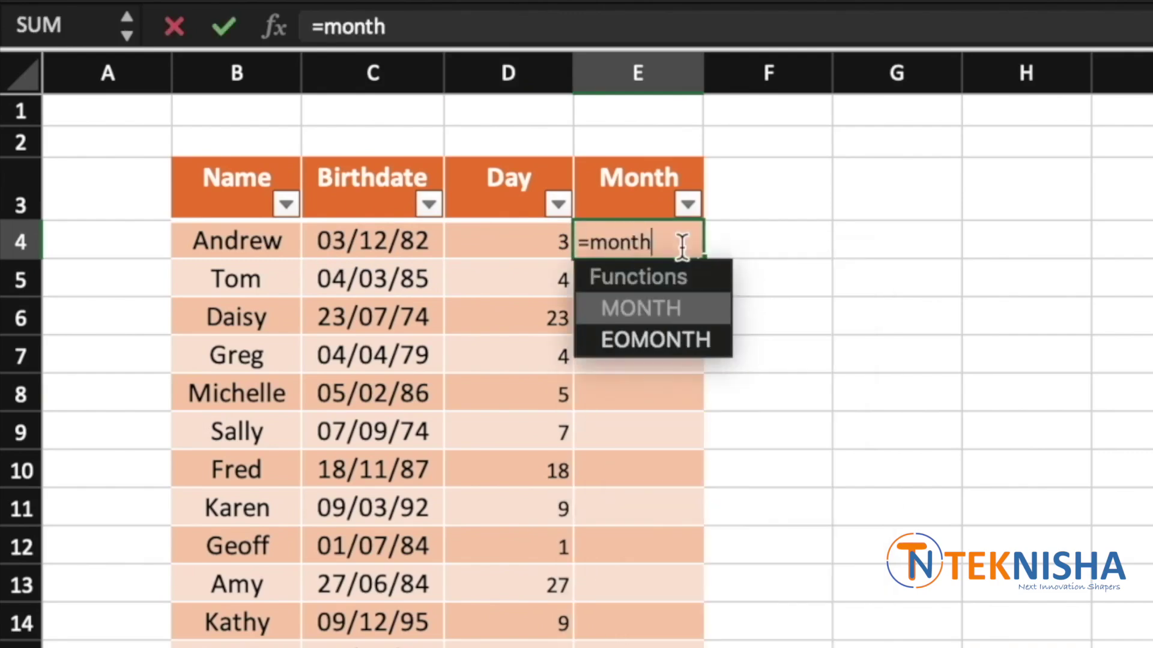
text(()
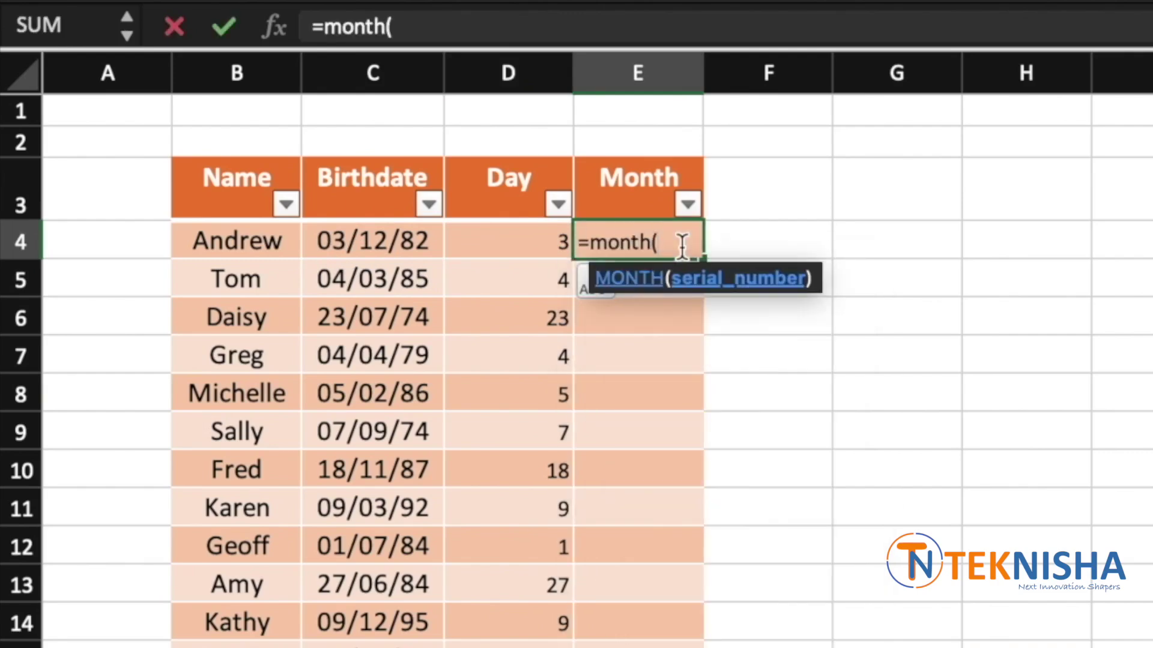
click(360, 238)
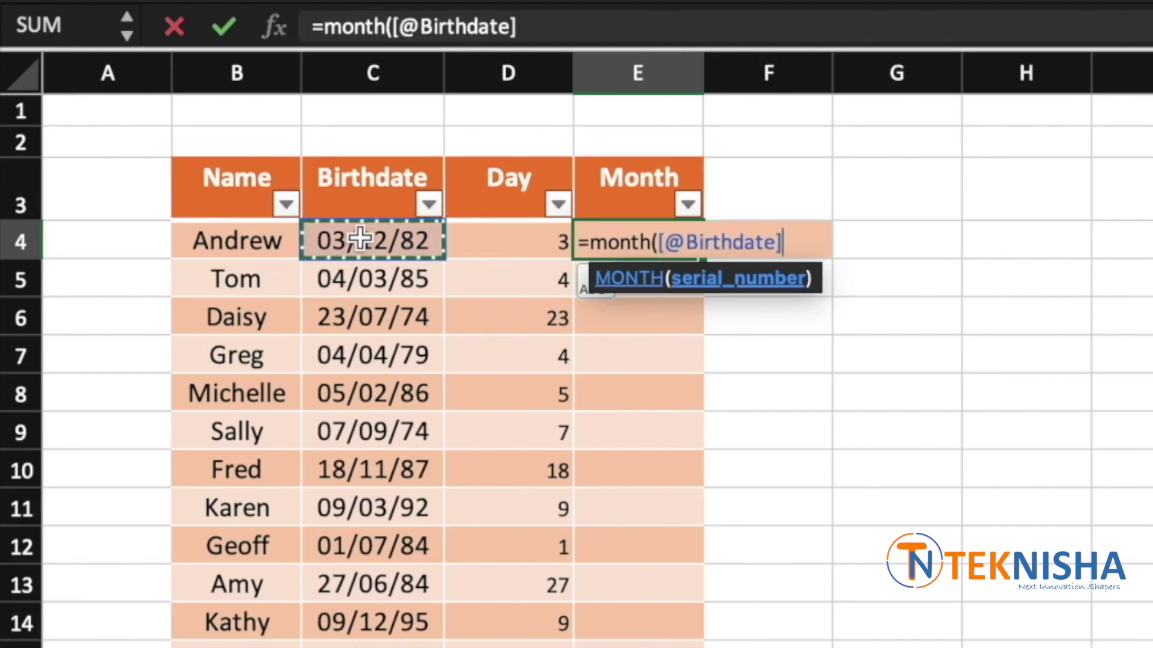
text())
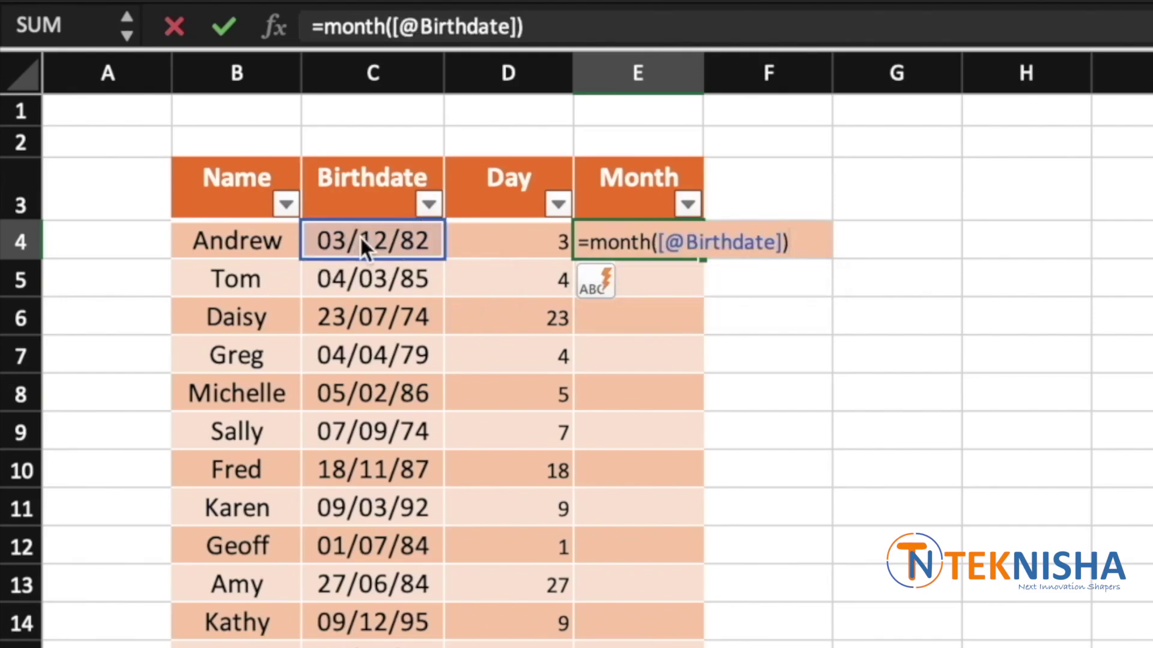
key(Return)
click(1012, 326)
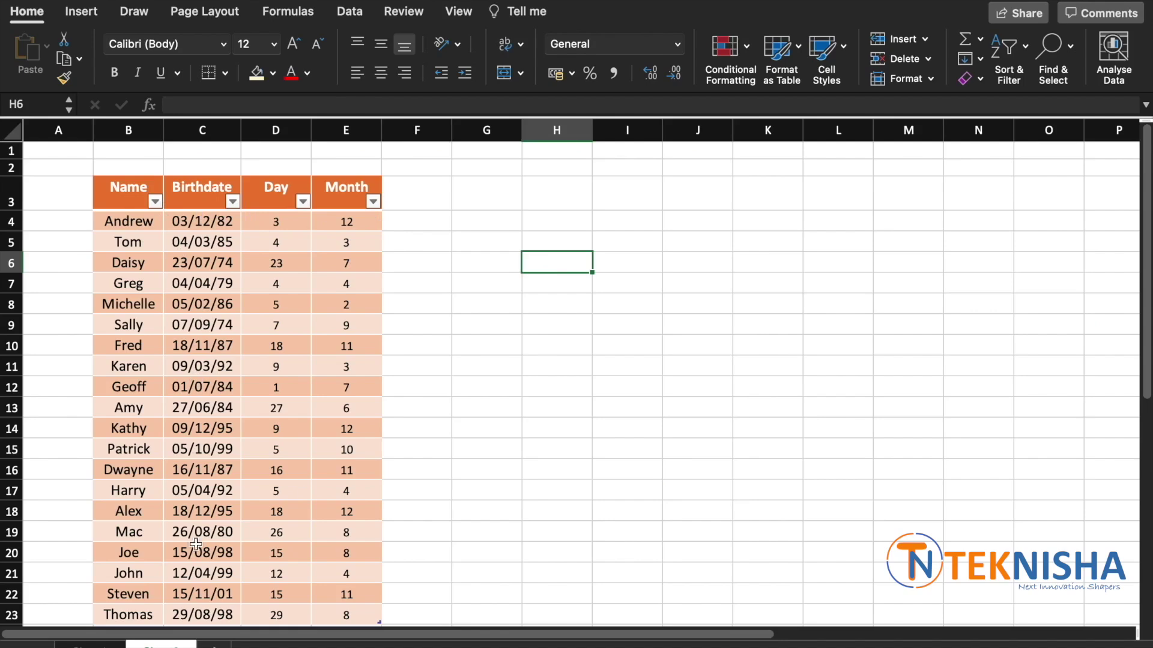
click(435, 187)
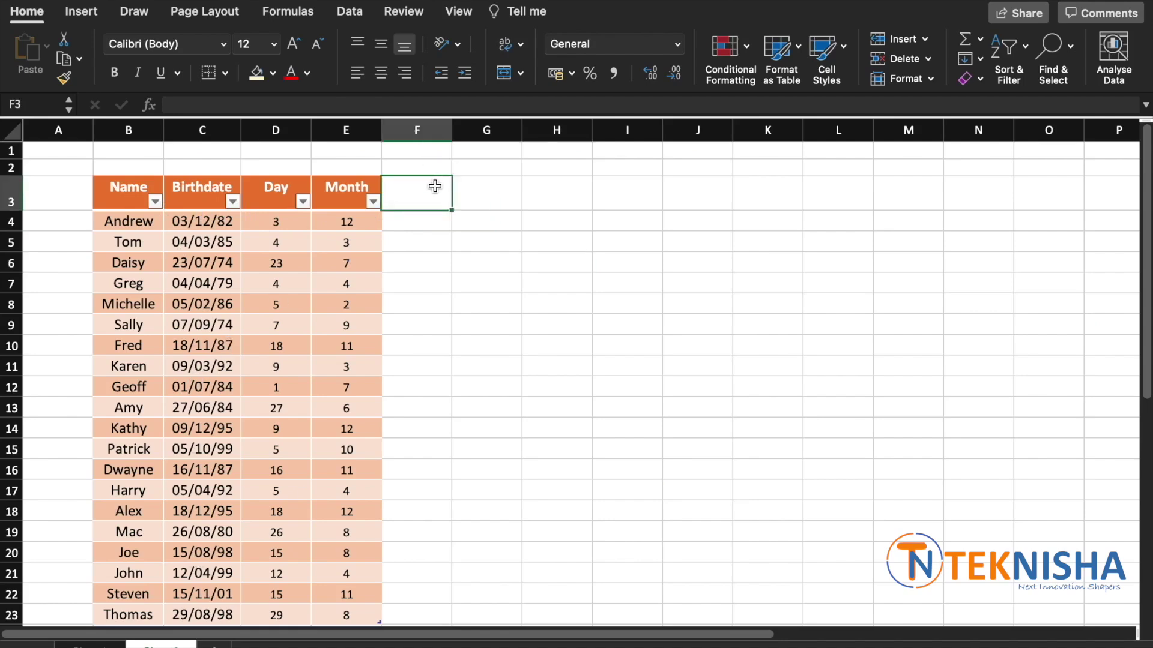
Step: Add a 'Birthday' header in F3, label D1 'Date', and enter =TODAY() in E1
text(Birt)
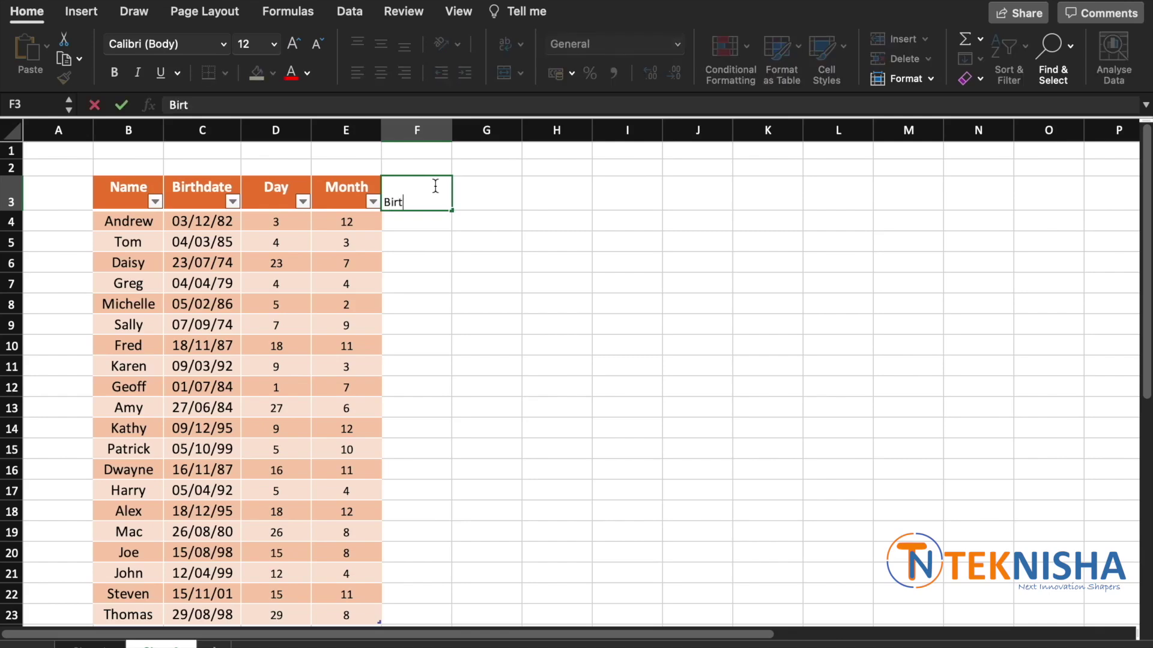
text(hday)
key(Return)
click(288, 151)
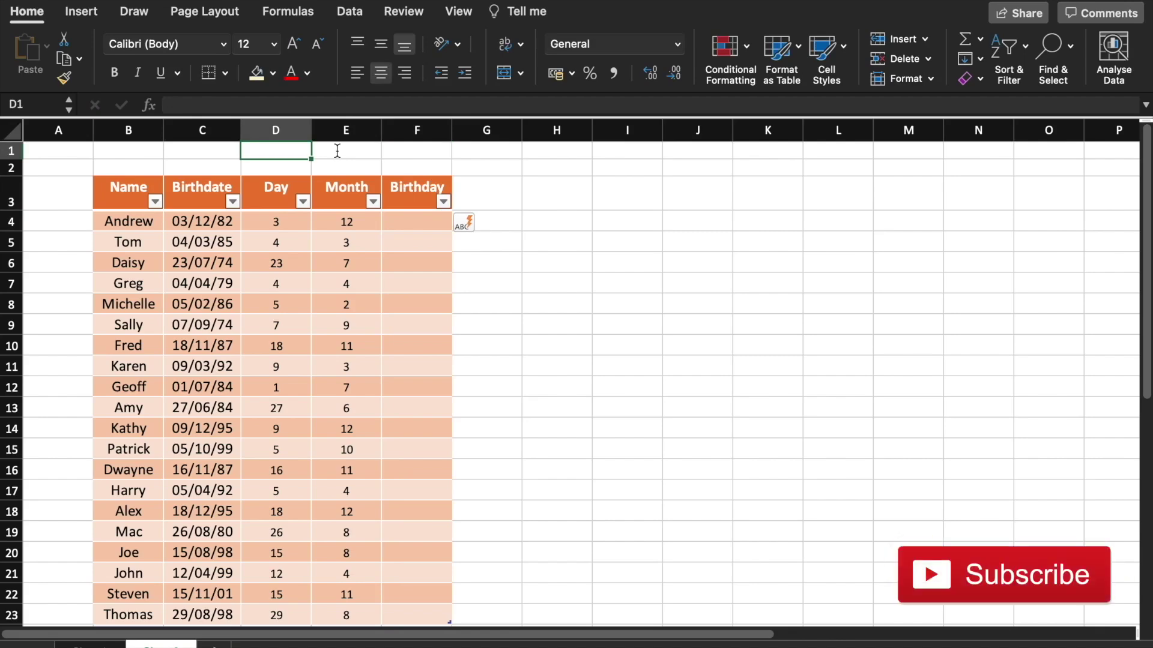
text(Date)
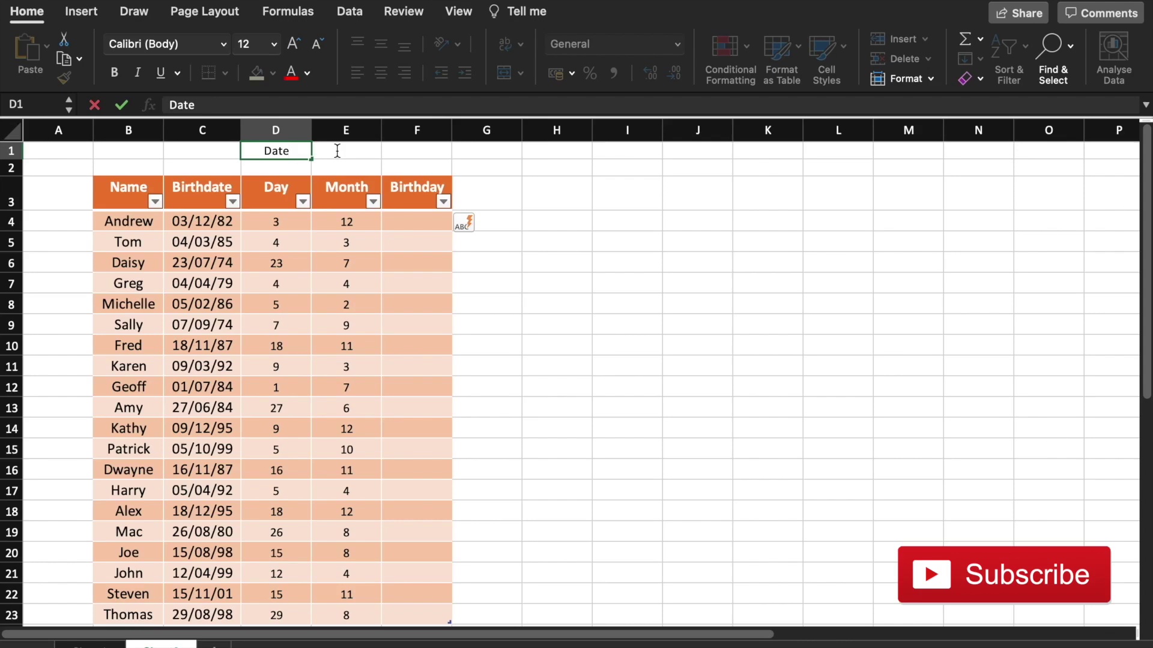
click(338, 151)
text(=)
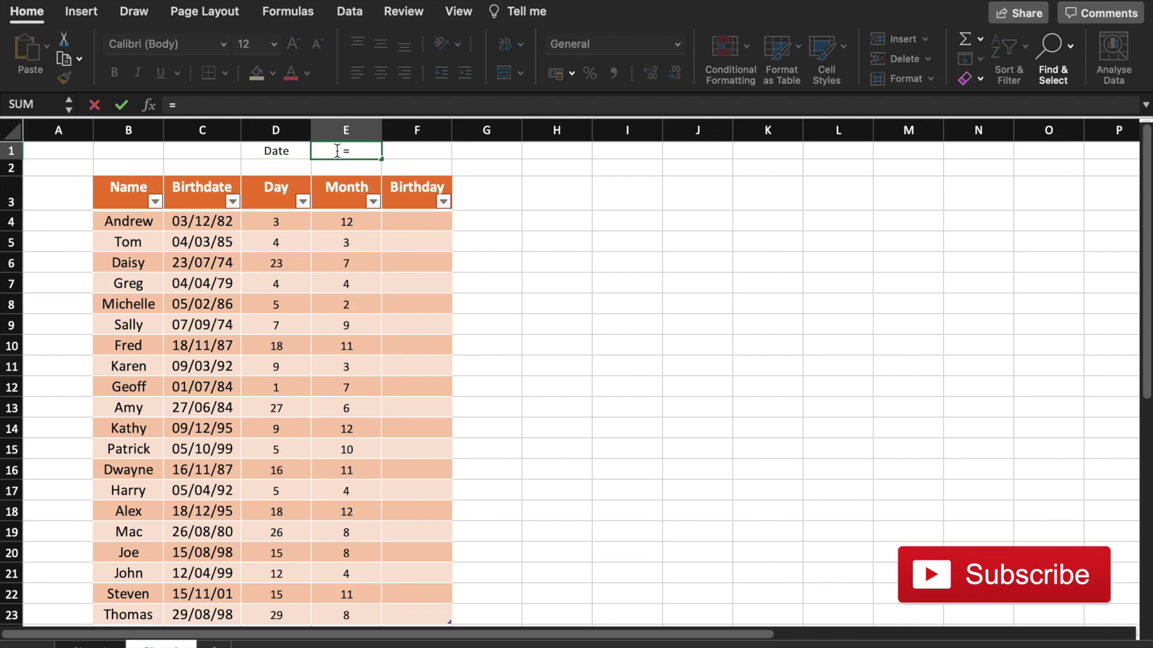
text(today)
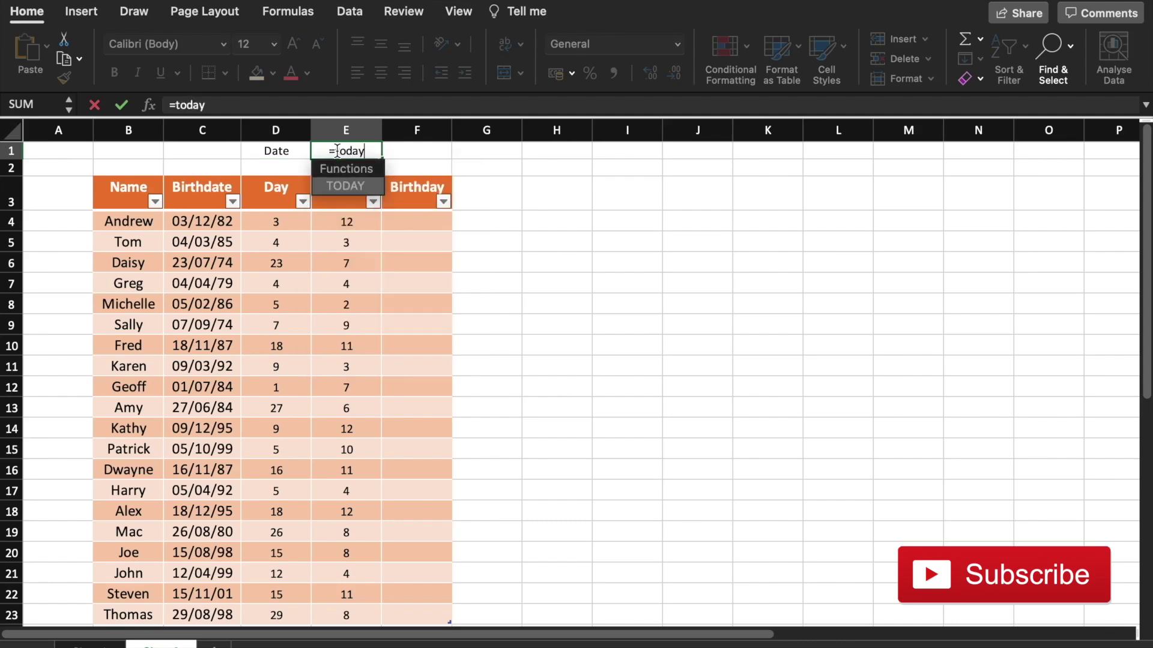
text(())
key(ctrl+Return)
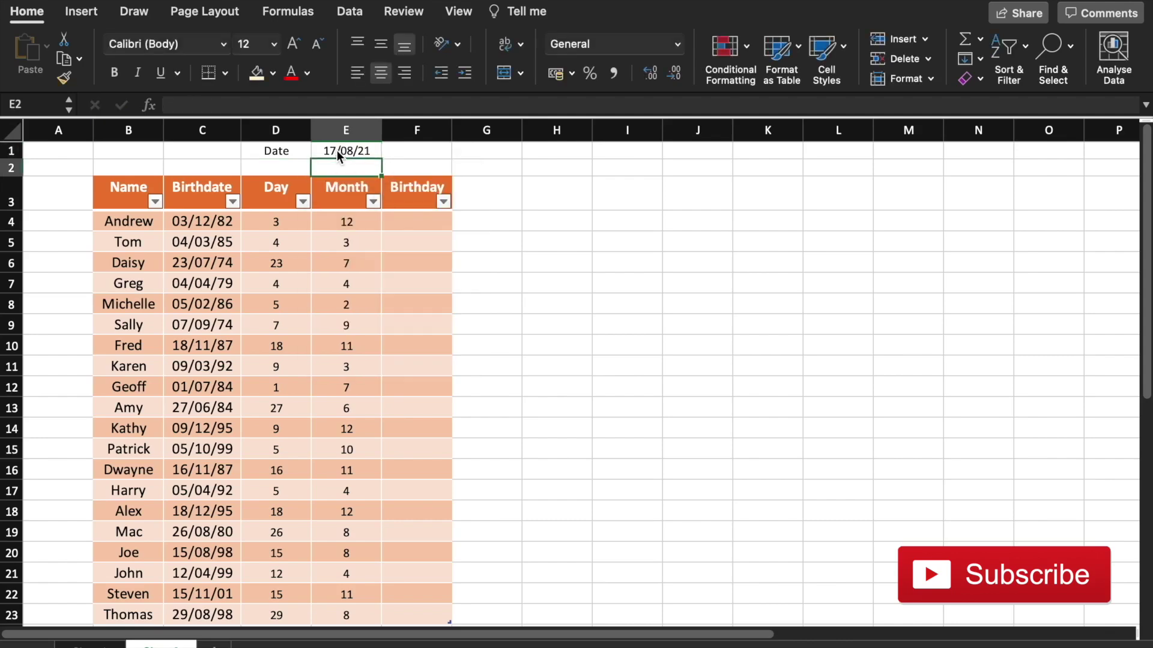
key(Right)
key(Down)
key(Down)
key(Down)
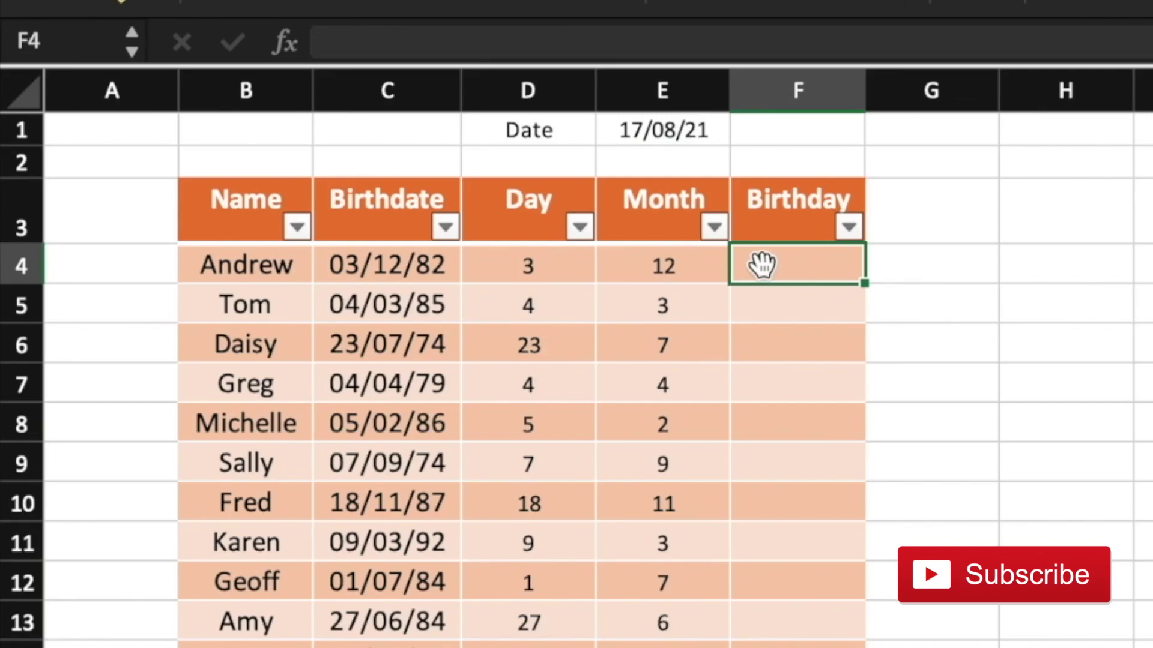
text(=date)
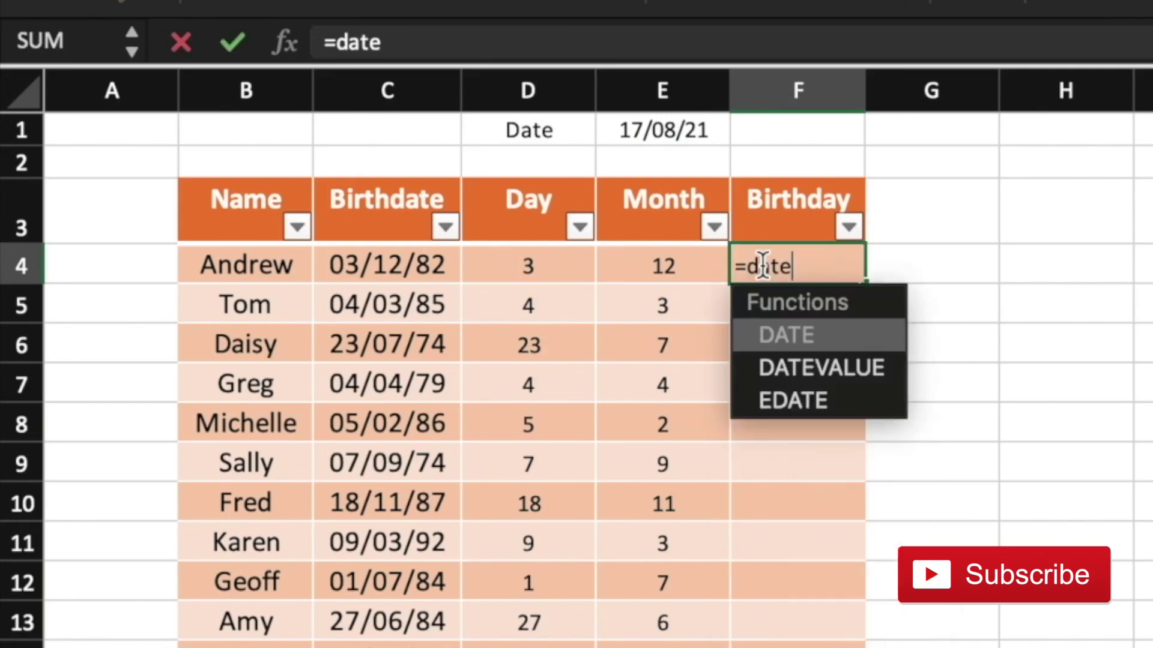
text(()
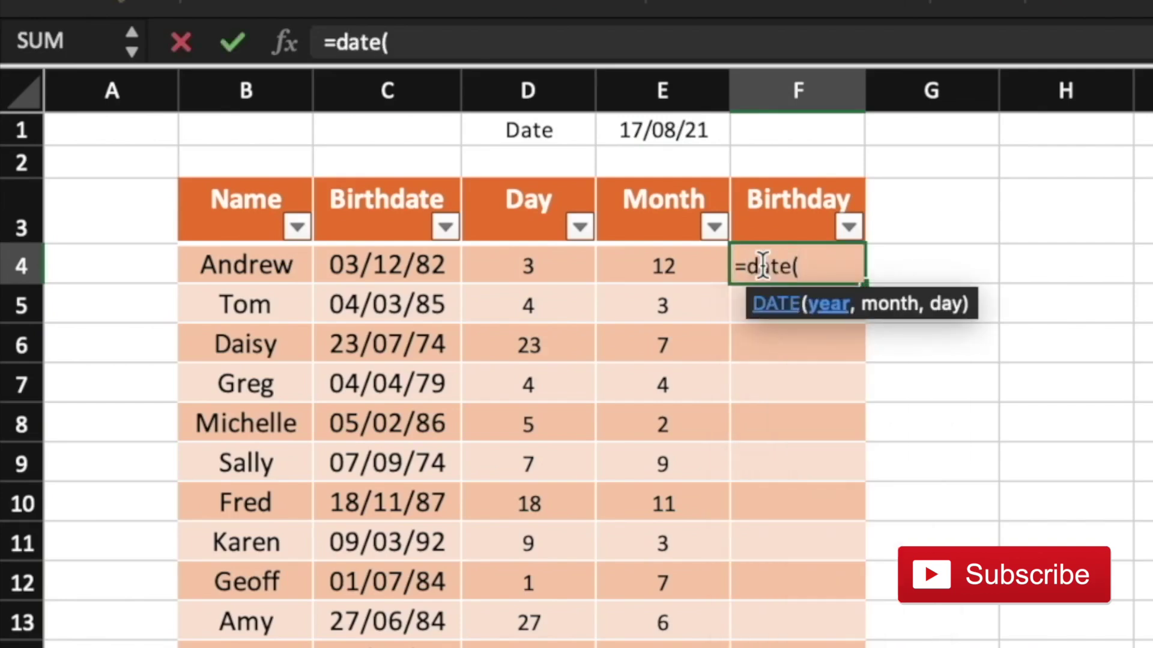
text(year()
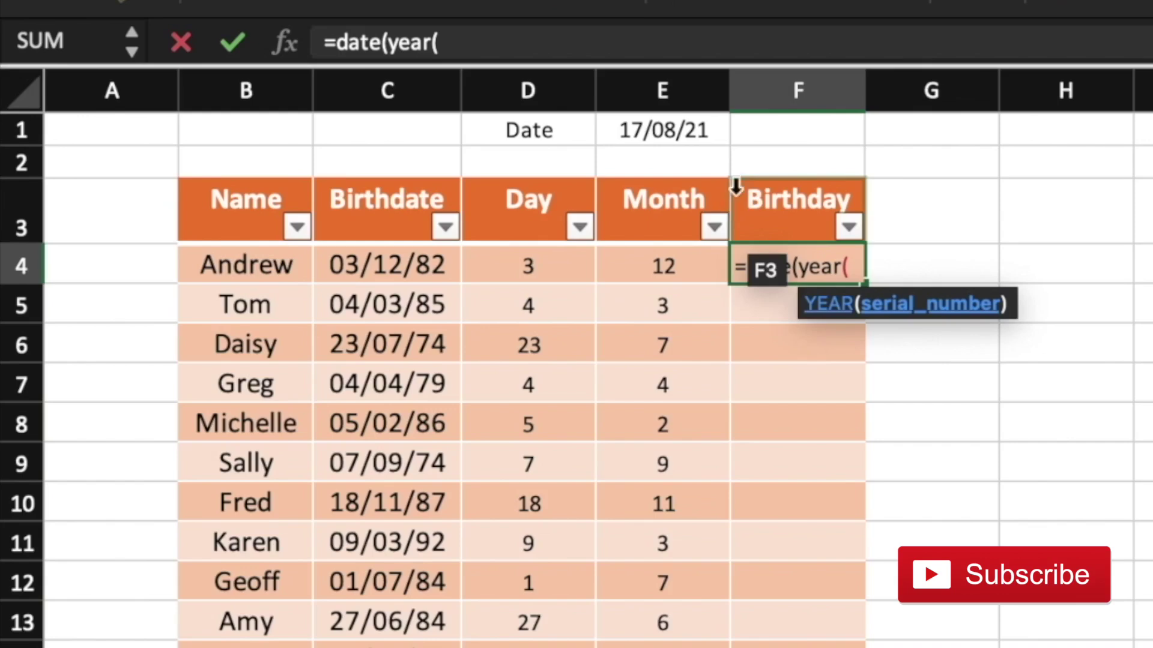
click(694, 131)
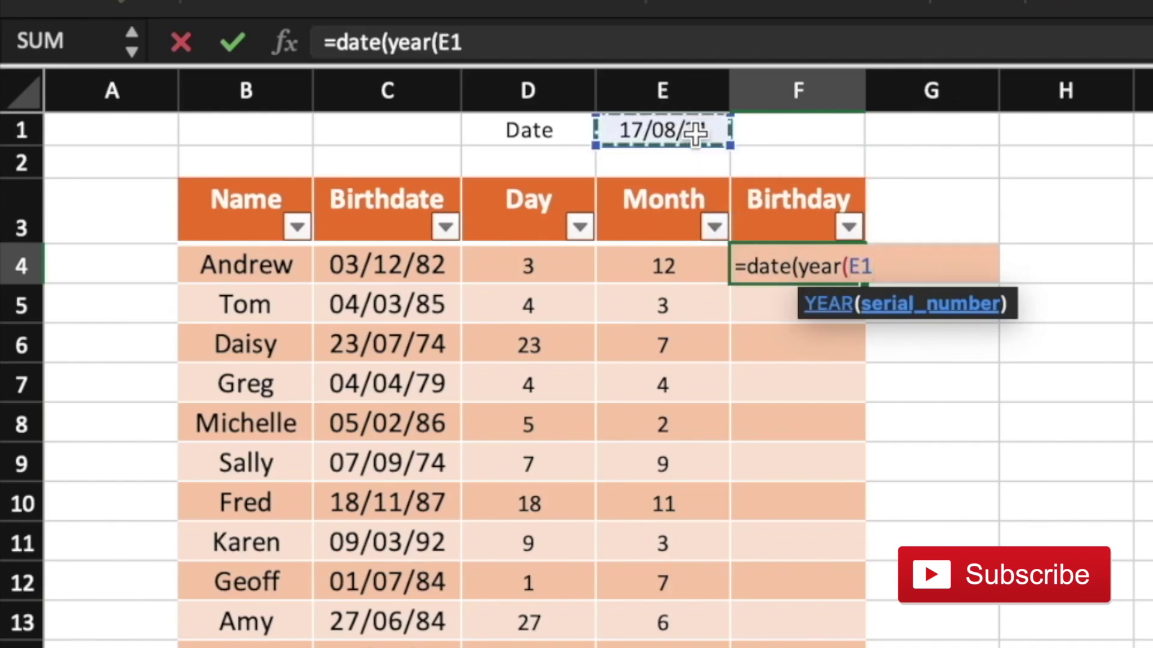
text())
double_click(439, 45)
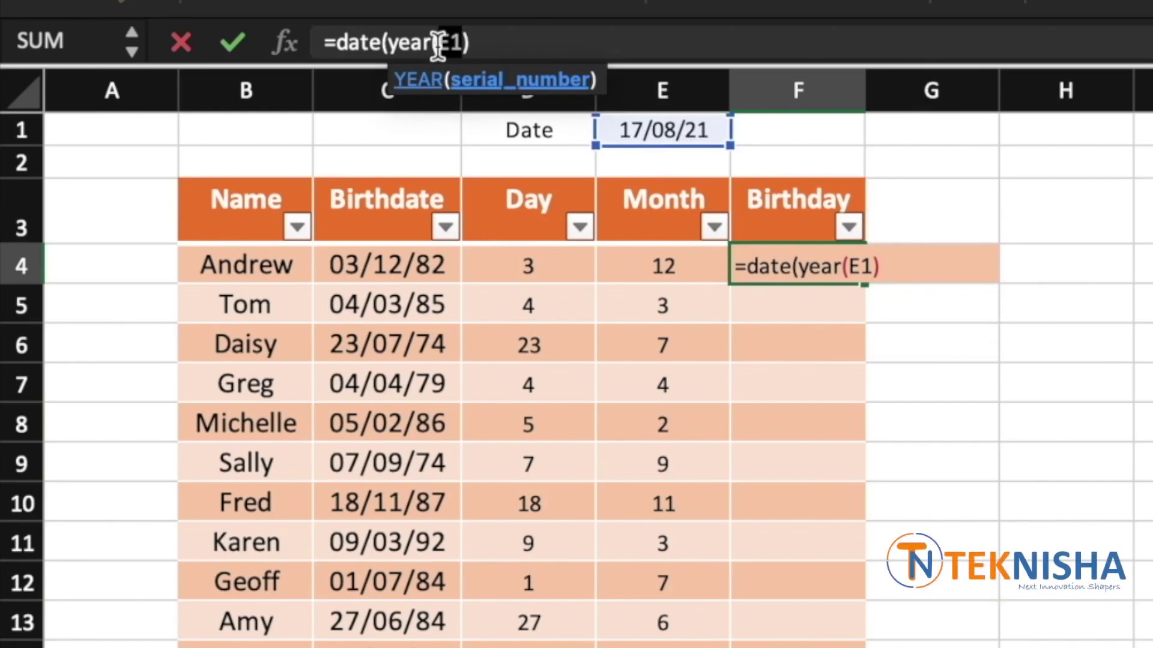
key(F4)
key(Right)
text(,)
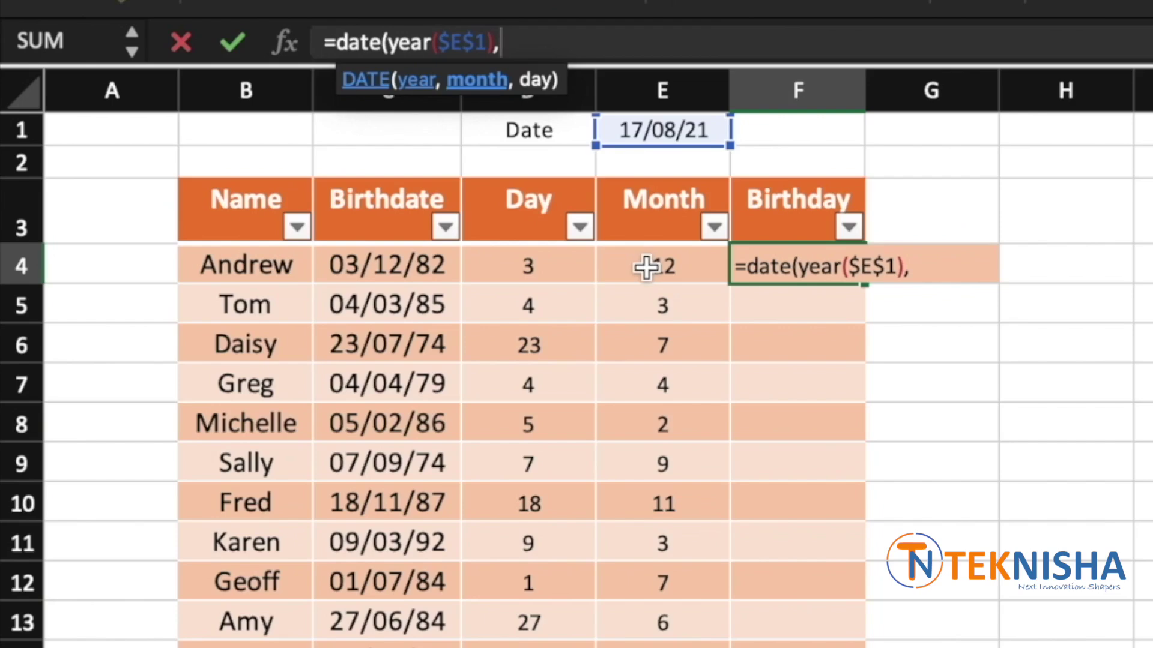
click(646, 267)
text(,)
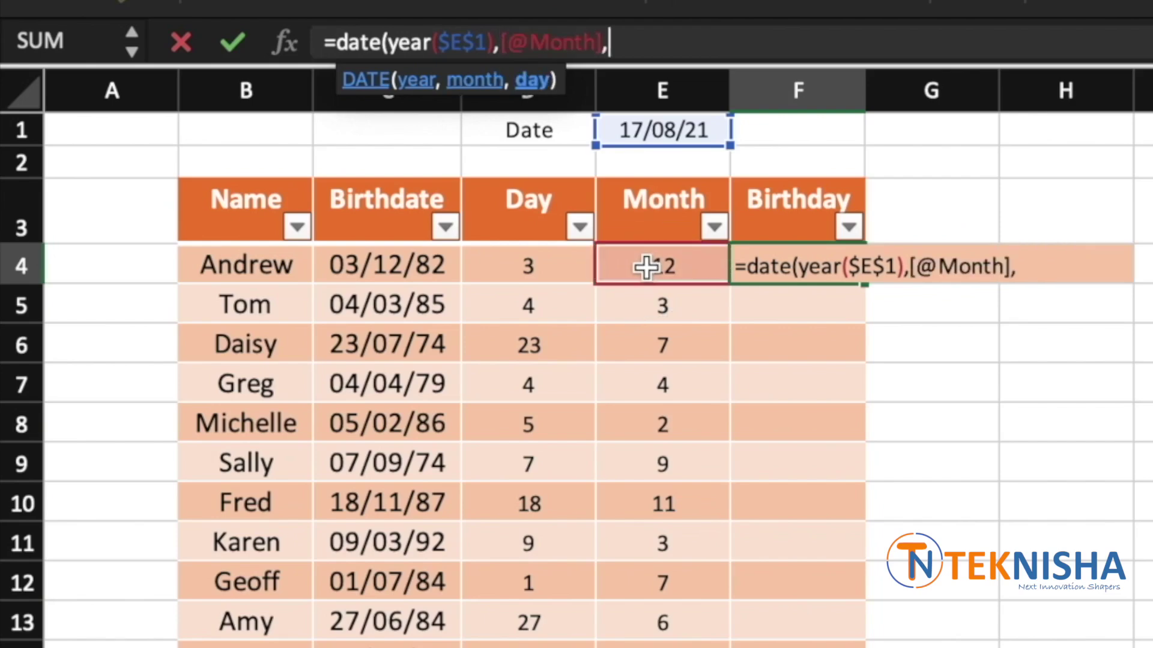
click(540, 277)
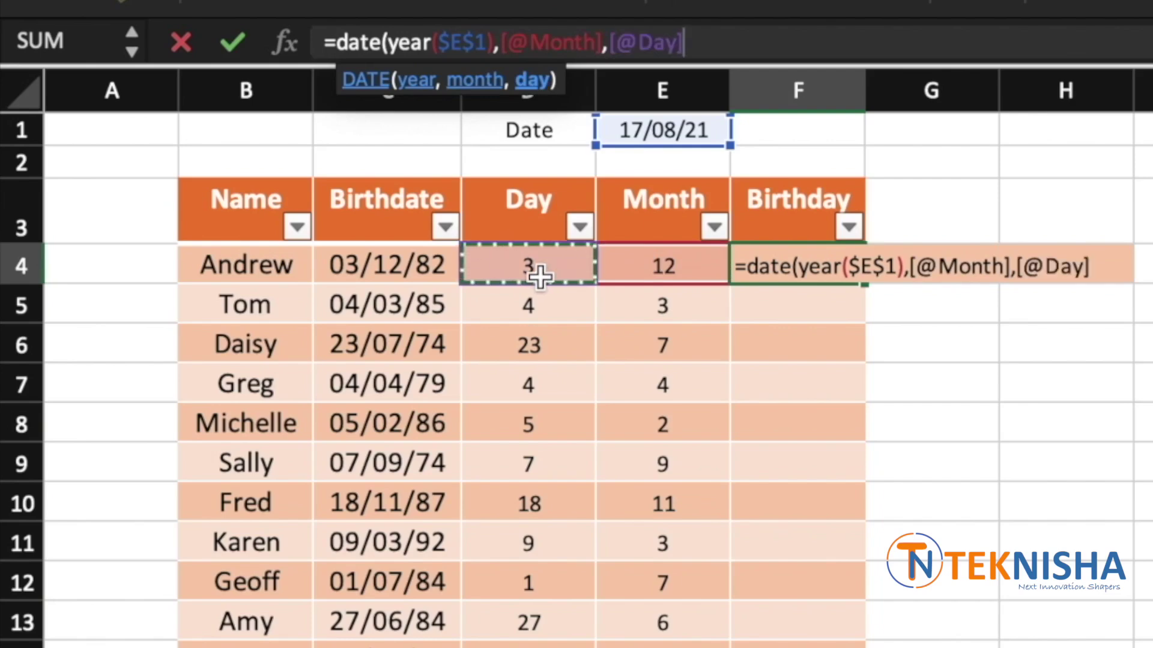
text())
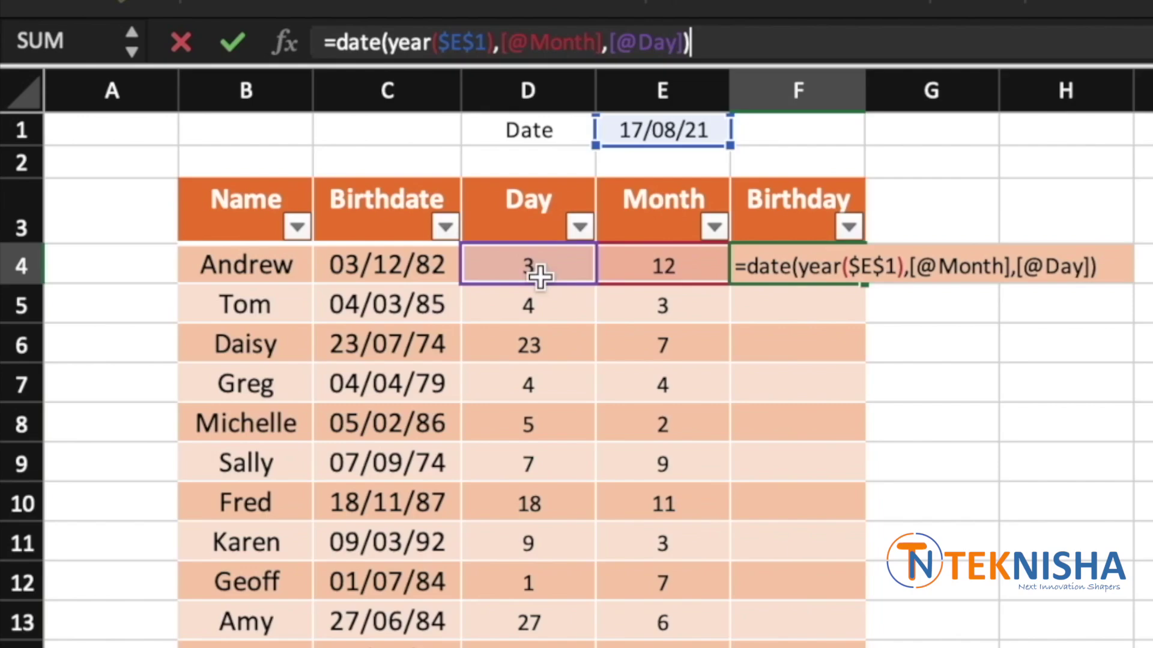
key(Return)
click(420, 265)
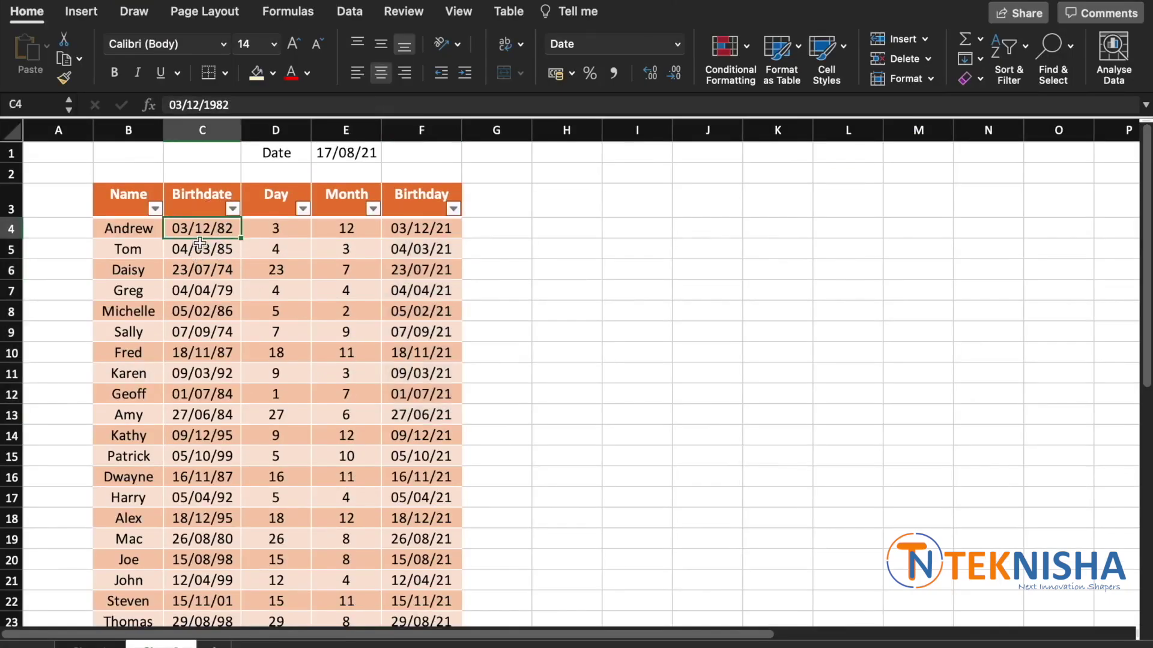
drag(200, 228, 200, 367)
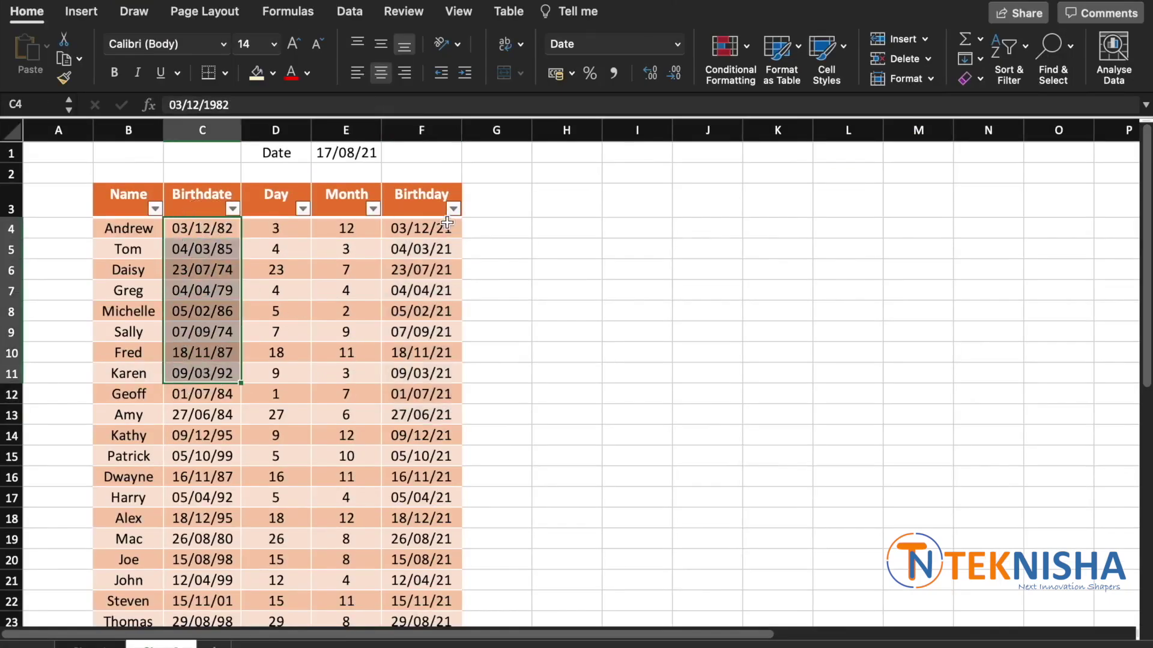
drag(413, 227, 414, 332)
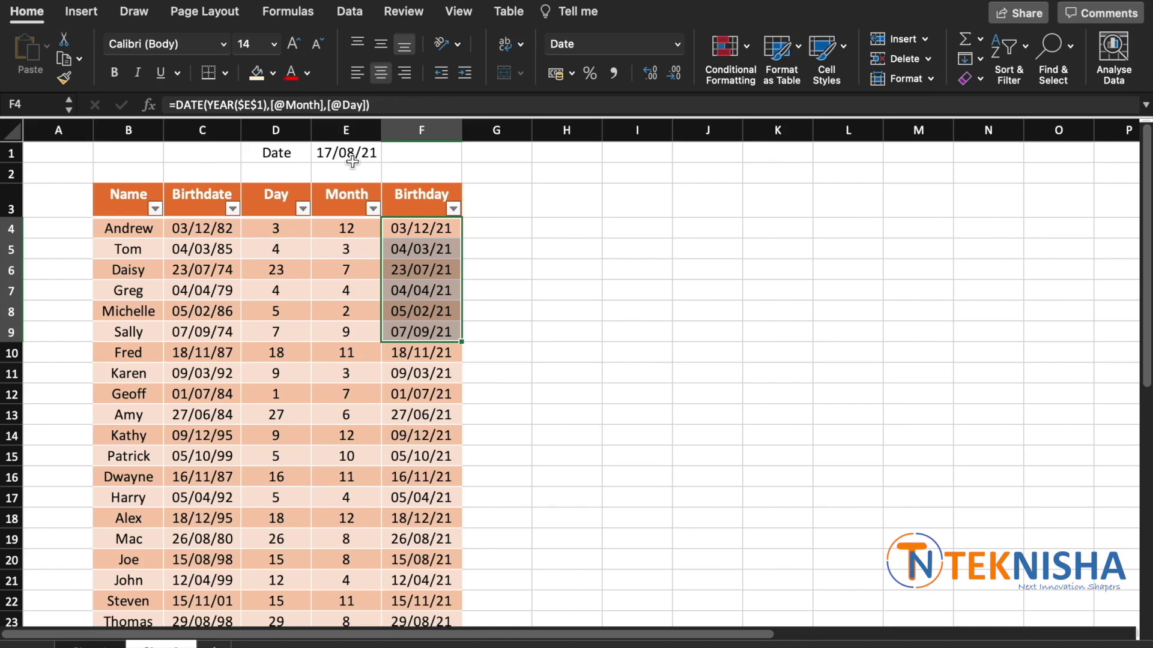
click(493, 203)
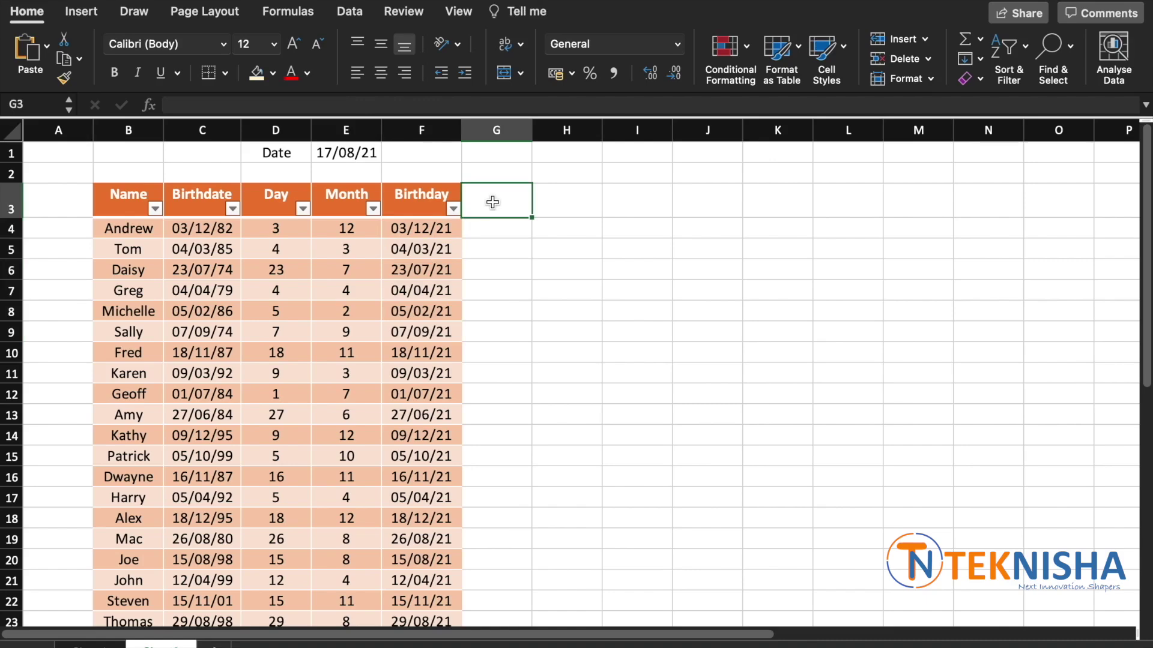
text(Age)
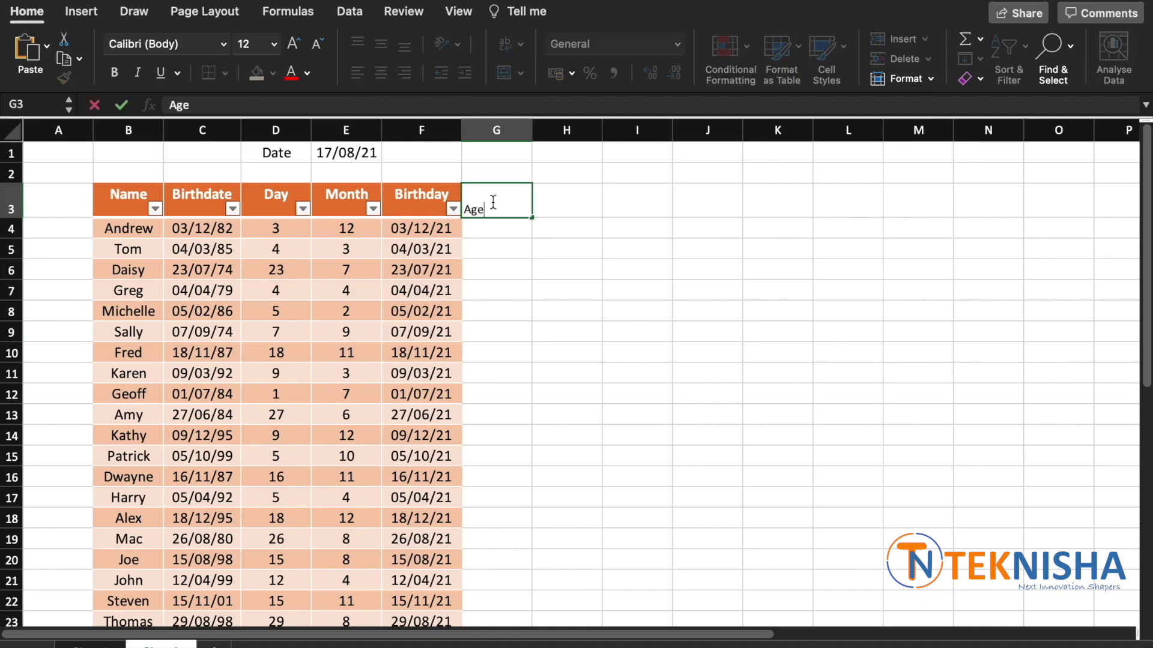
key(Return)
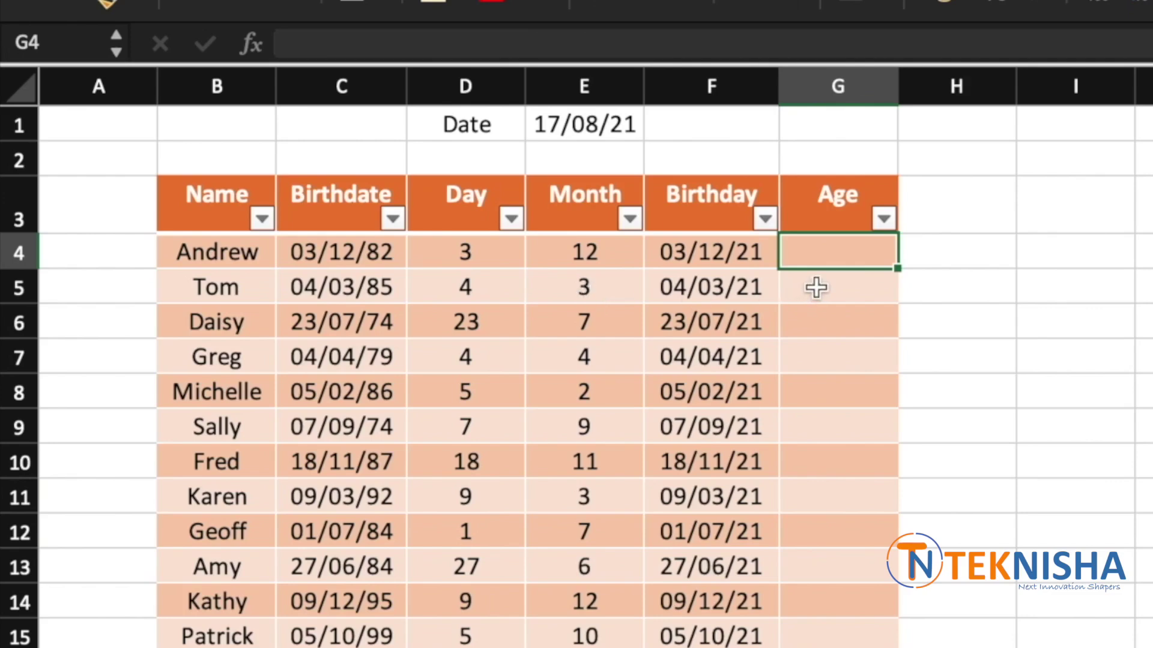
text(=)
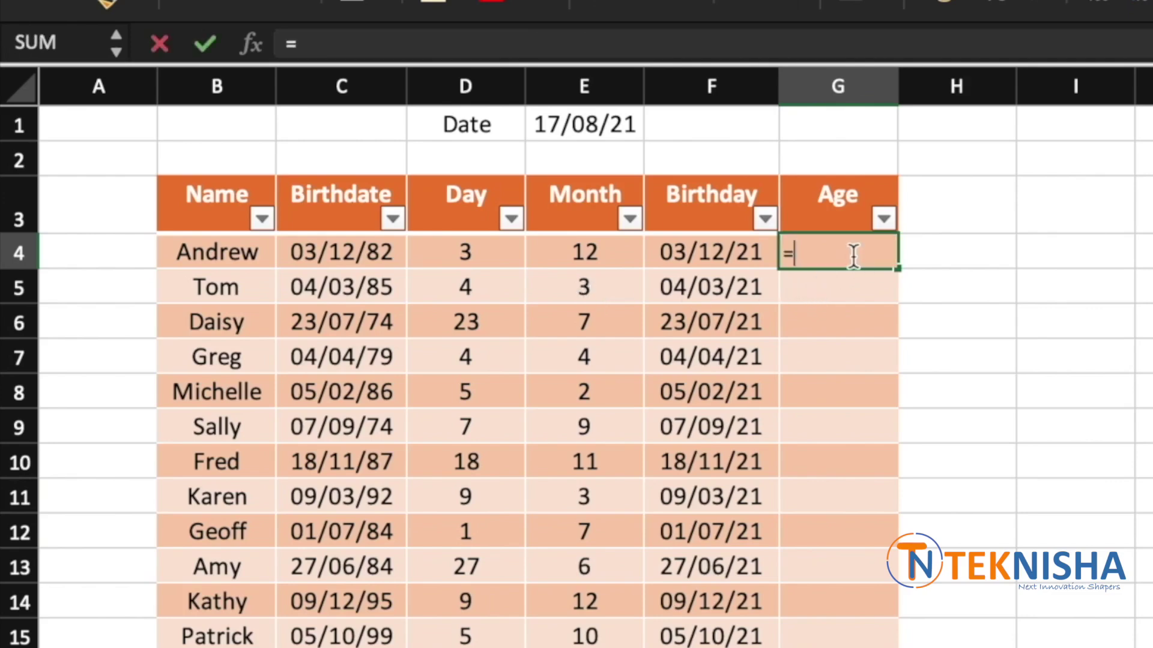
text(int()
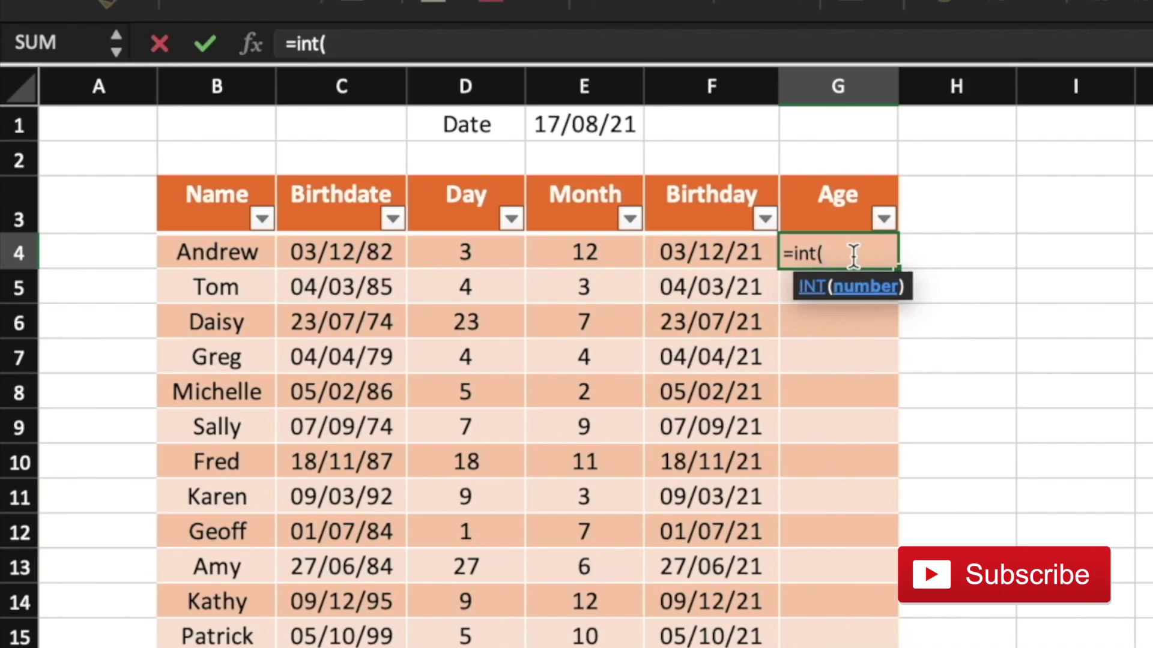
text(()
click(745, 252)
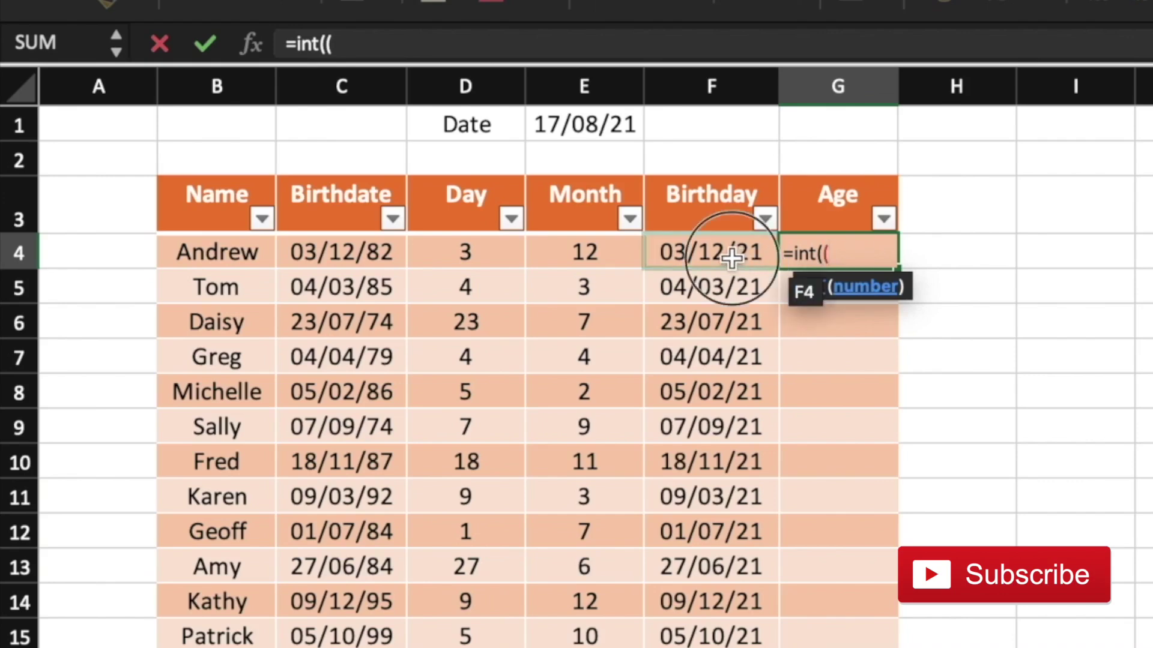
text(-)
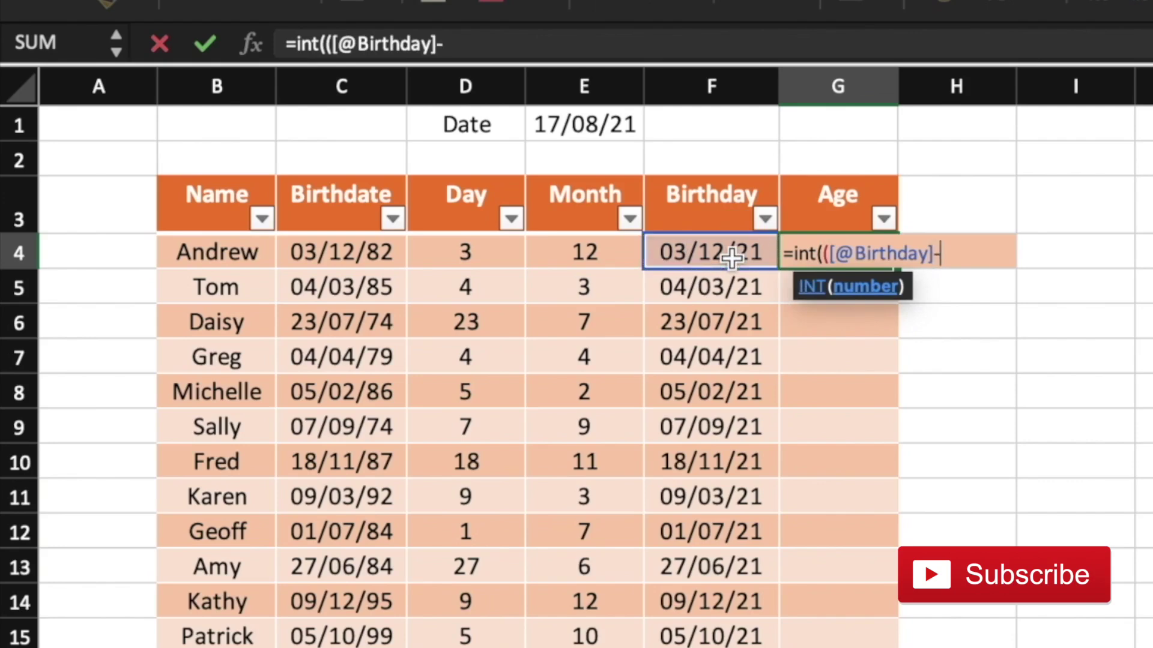
click(324, 254)
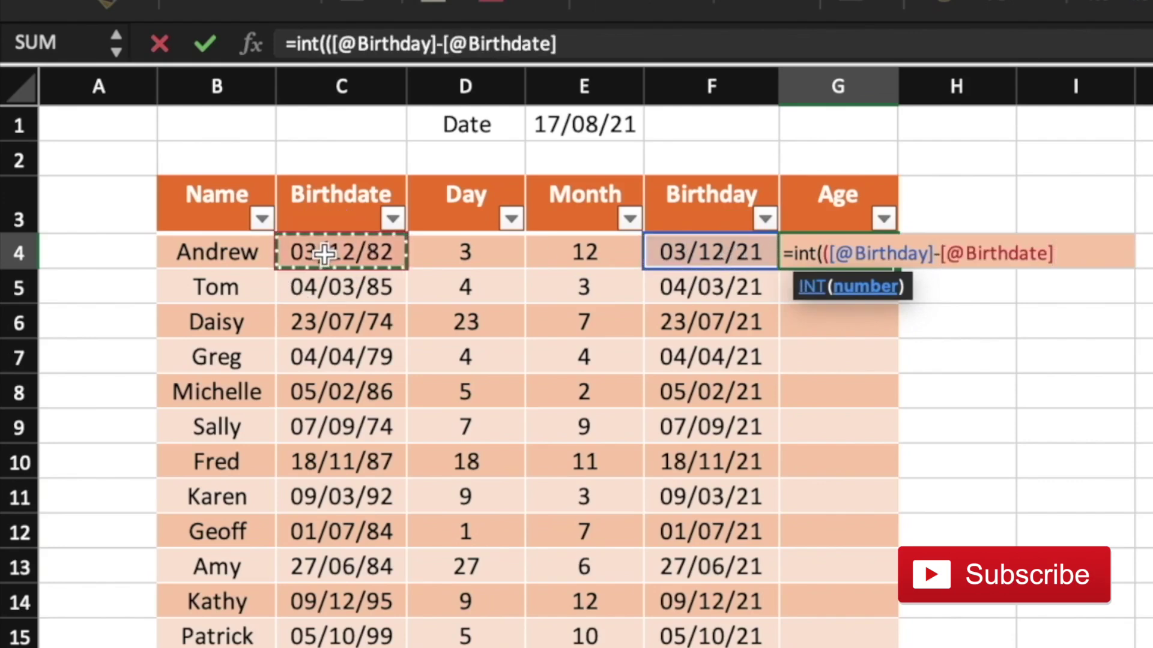
text())
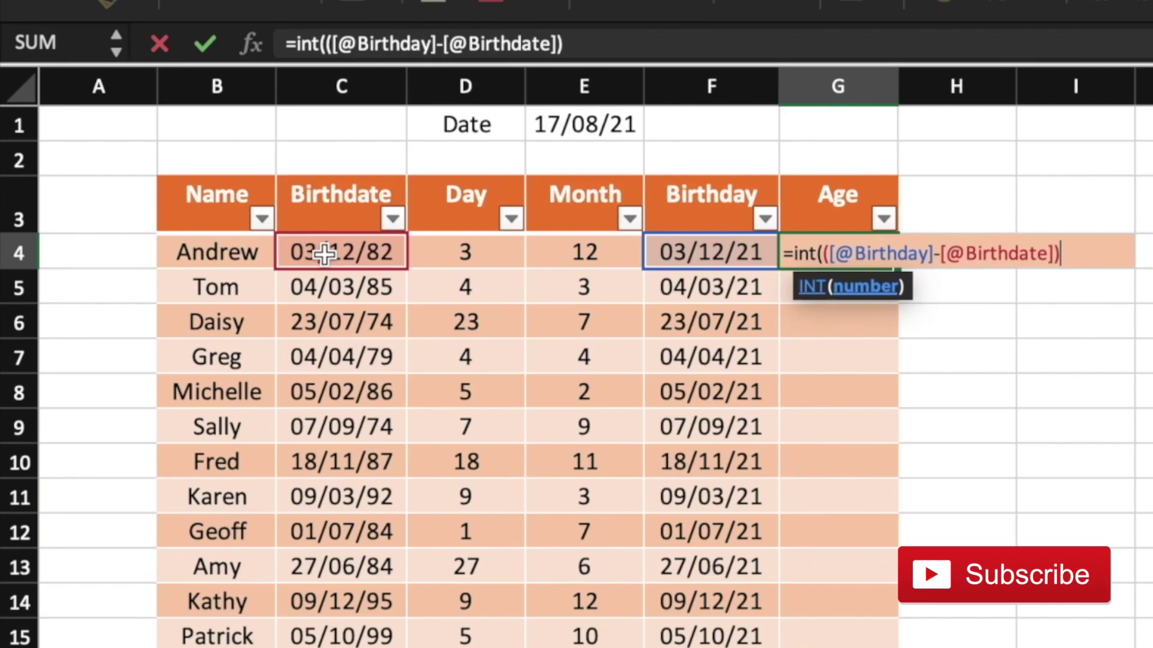
text(/365))
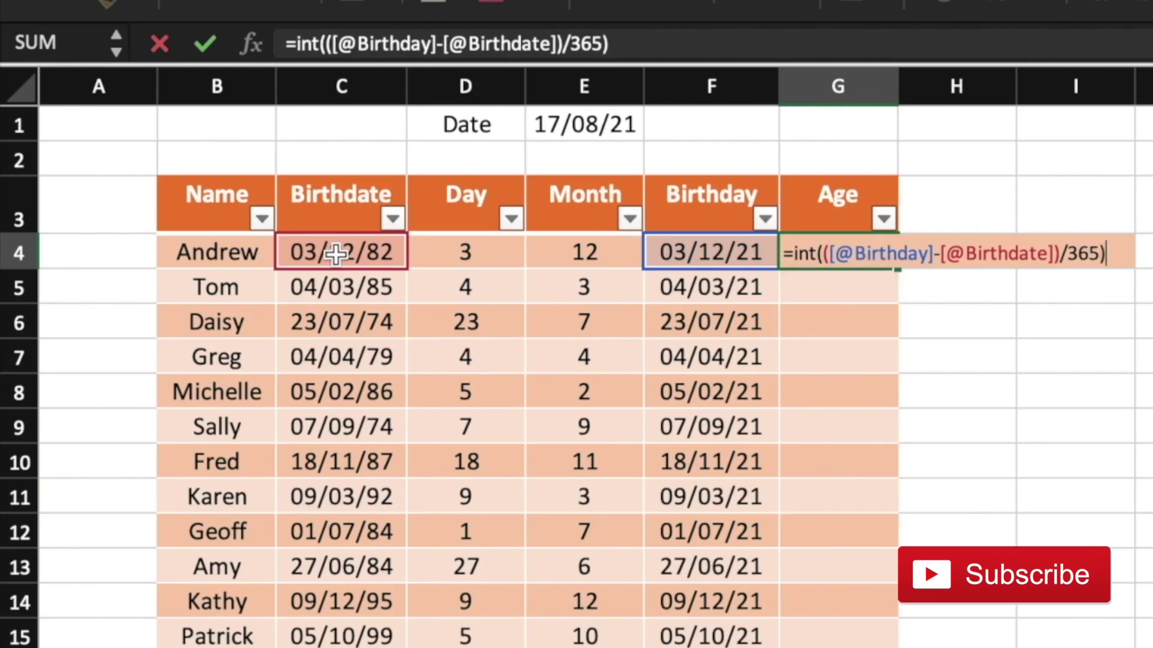
key(Tab)
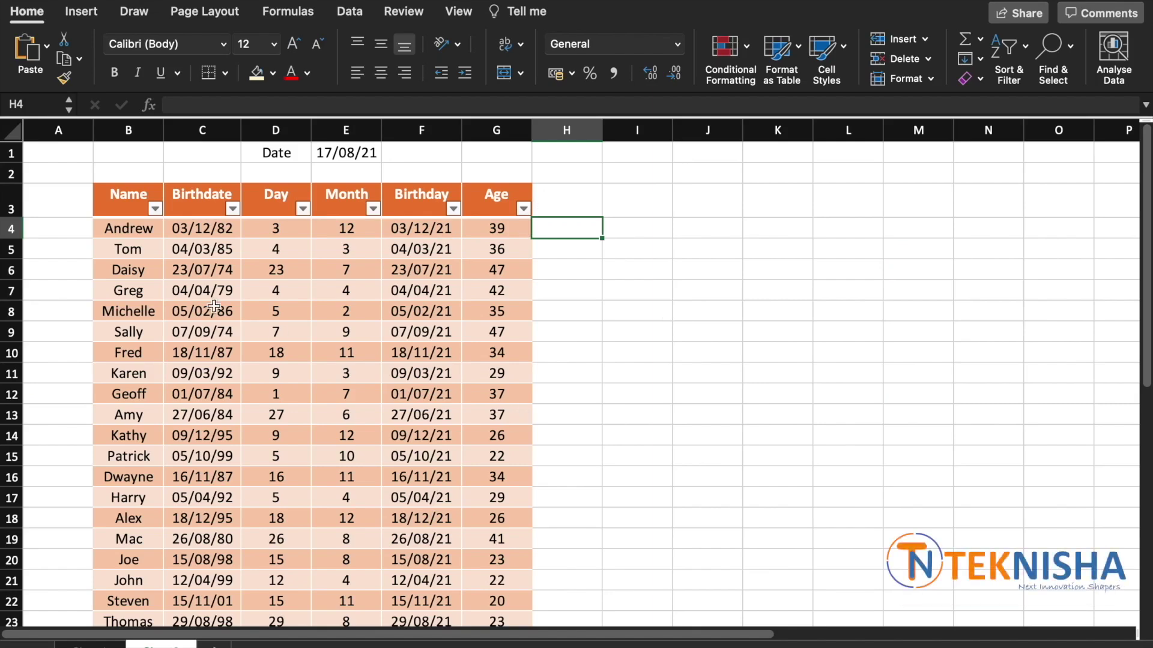
Step: Copy the six headers Name through Age from B3:G3 into J3:O3
drag(129, 202, 492, 208)
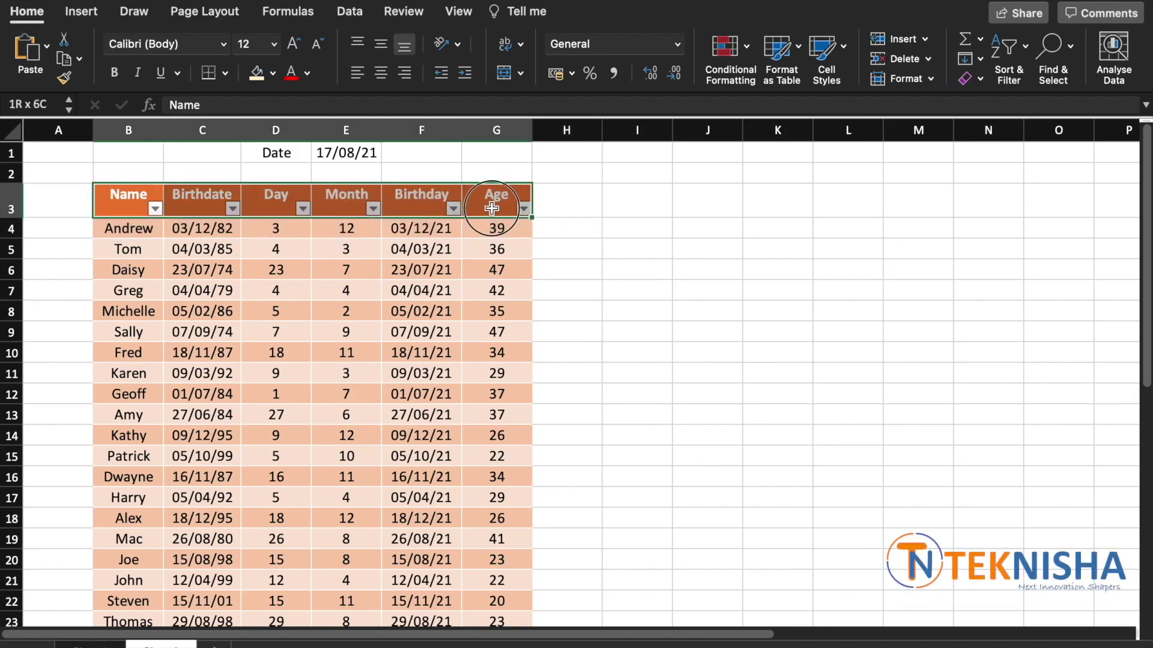
key(super+c)
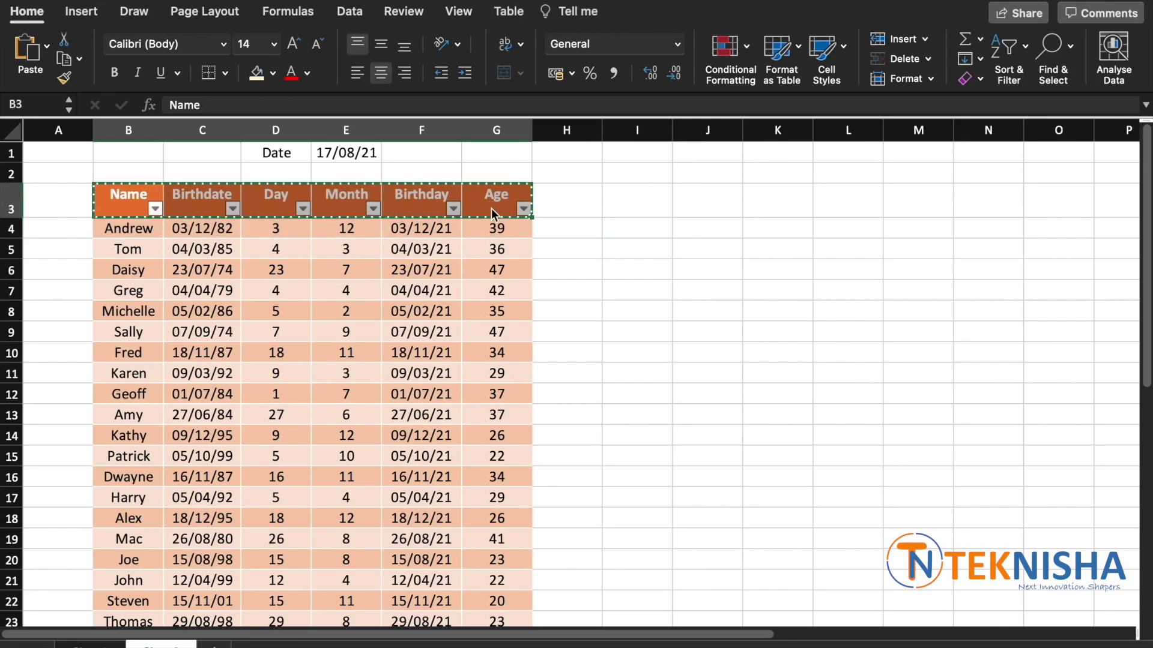
click(692, 207)
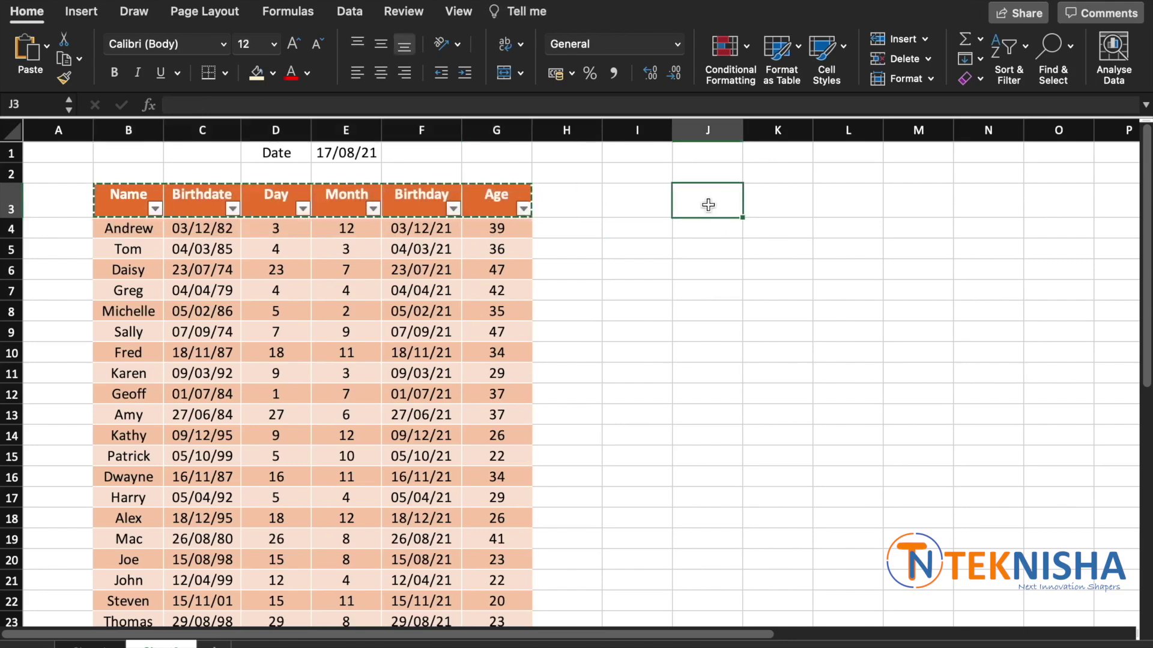
key(super+v)
Step: Merge and center J2:O2 with the title 'Upcoming Birthdays this Year'
drag(718, 174, 1032, 172)
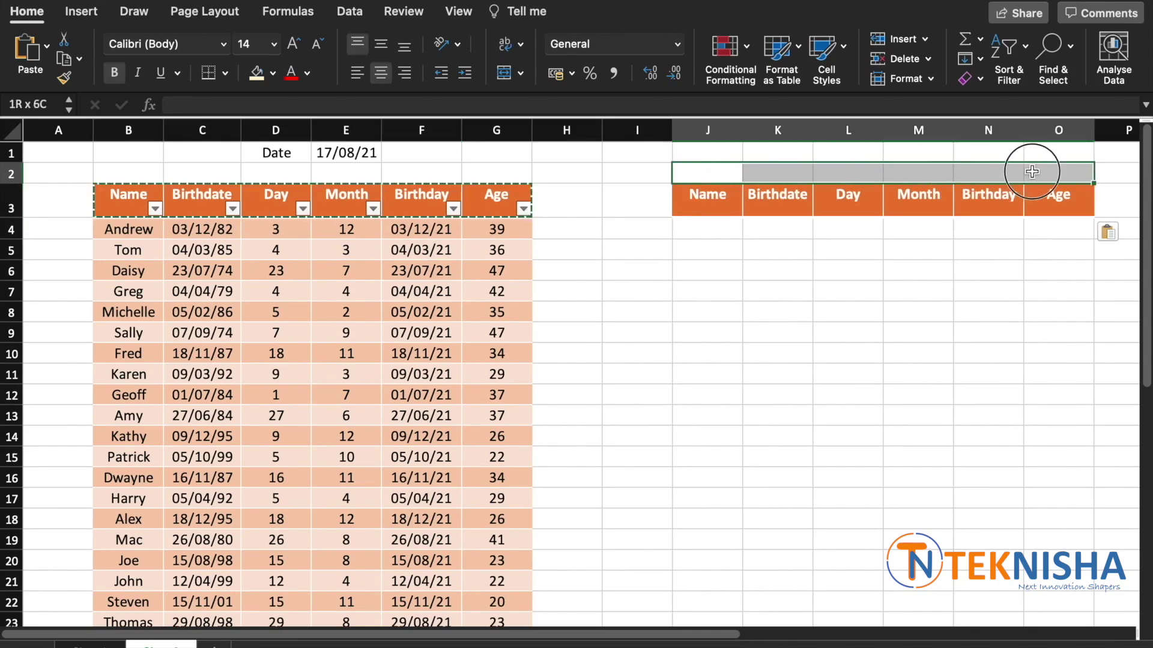
click(506, 73)
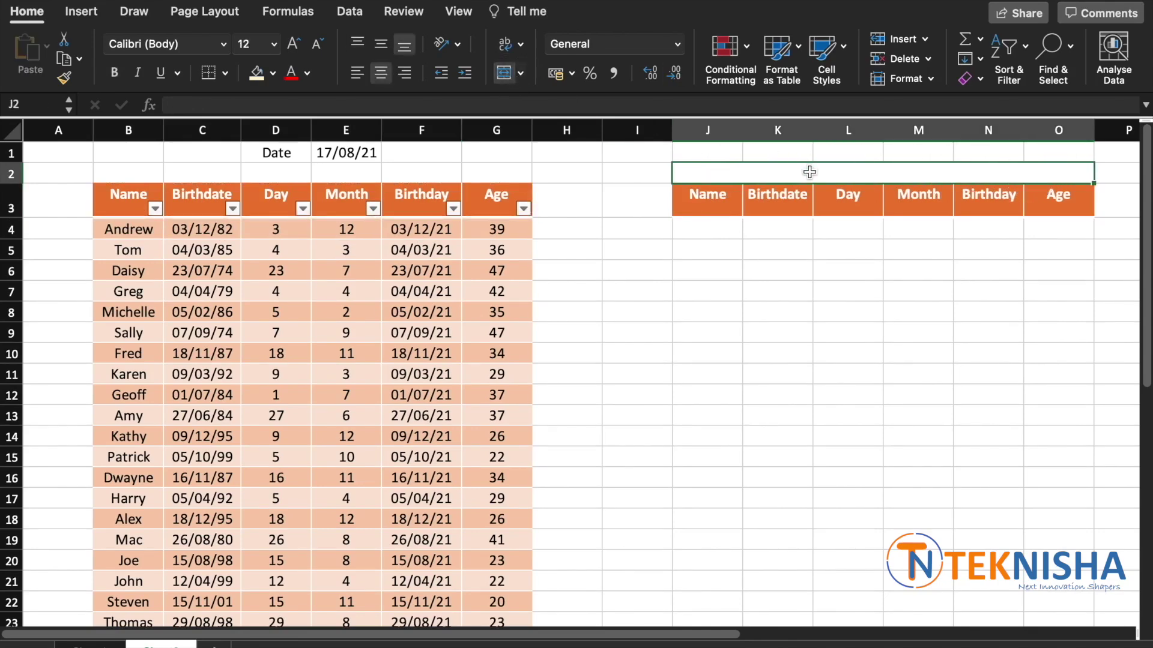
text(Upcom)
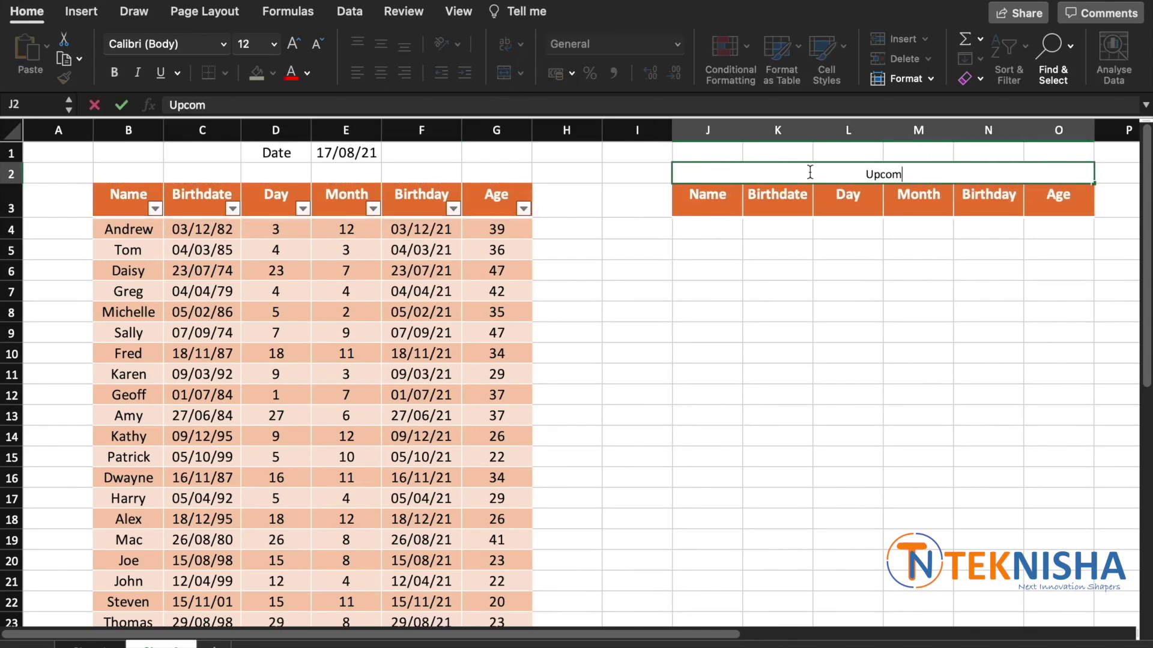
text(ing Birthdays this Y)
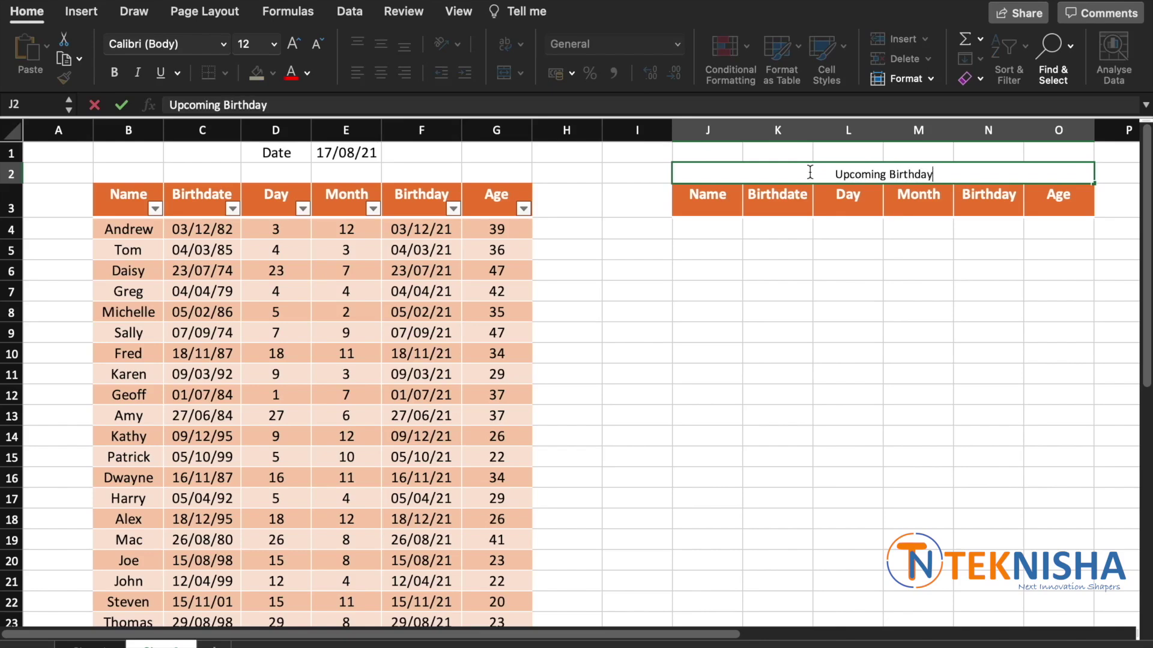
text(ear)
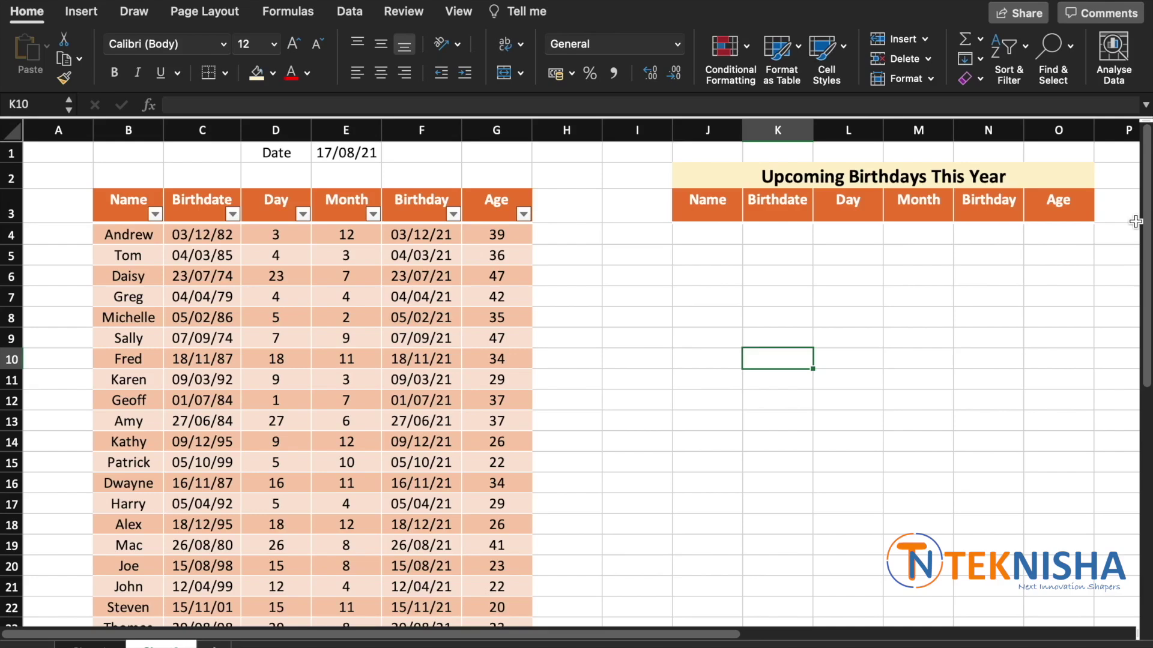
click(706, 233)
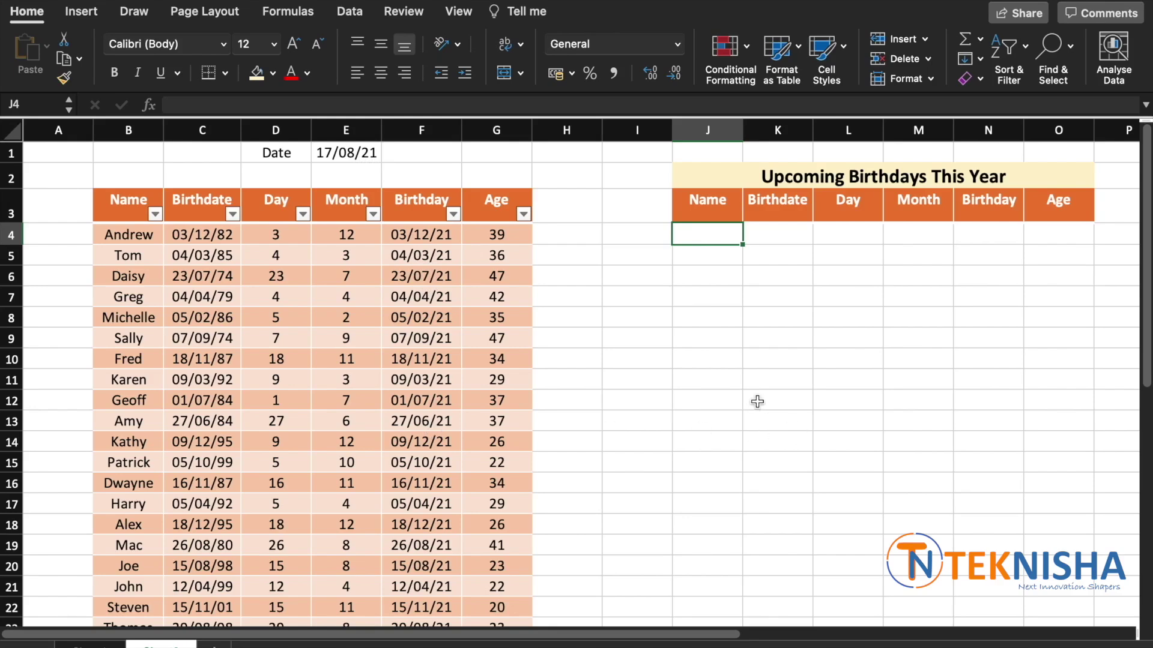
Step: Enter =FILTER(Table2,Table2[Birthday]>=E1) in J4 to spill the 10 upcoming birthdays
text(=fi)
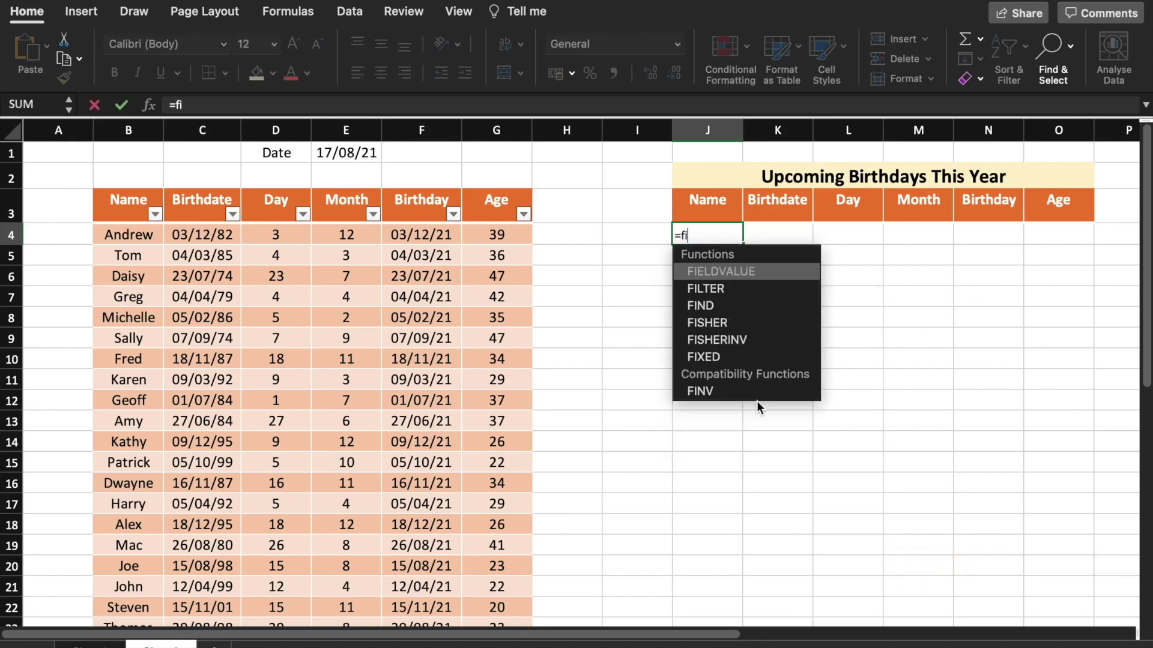
text(lter()
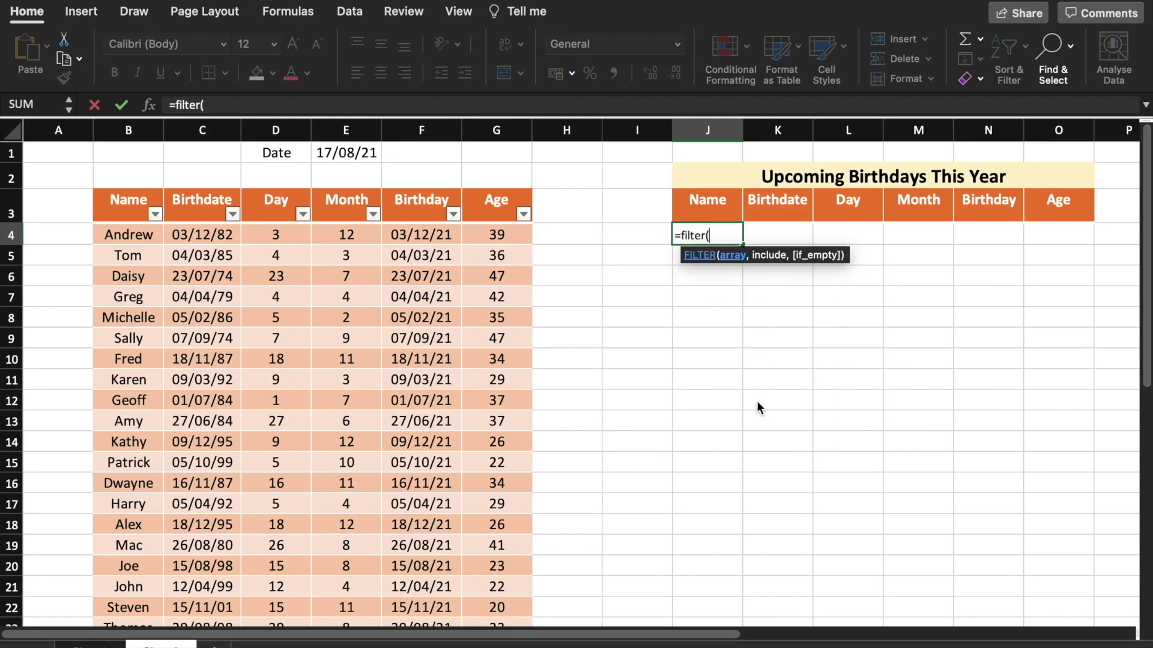
click(129, 234)
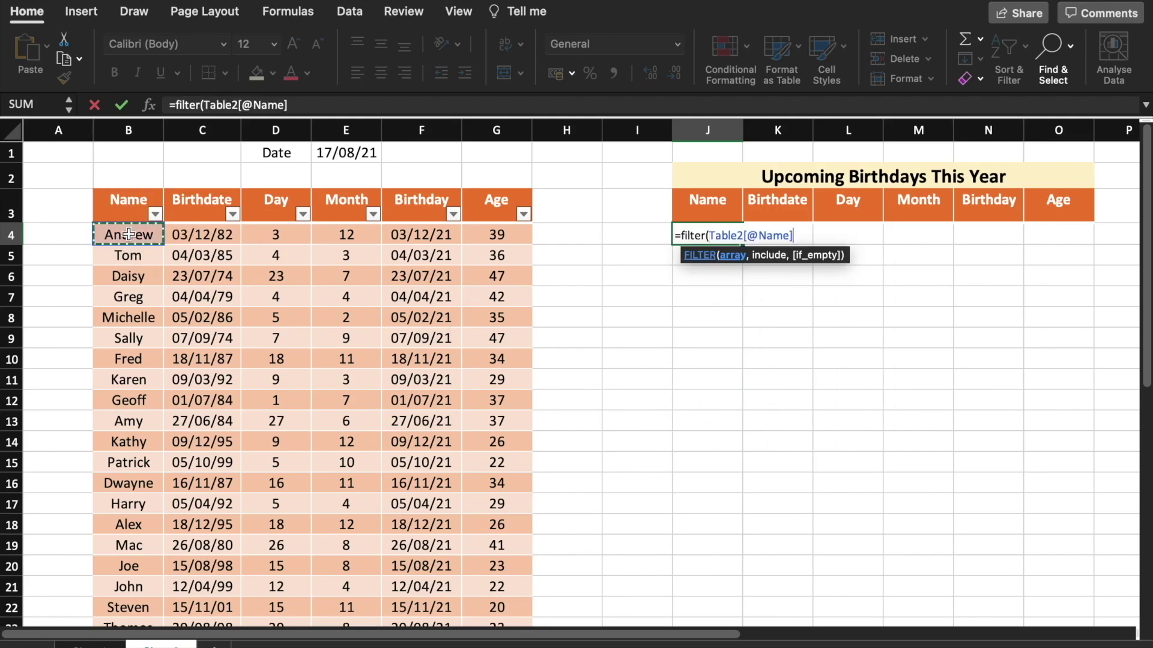
key(ctrl+shift+Right)
key(ctrl+shift+Down)
scroll(129, 234, down, 1)
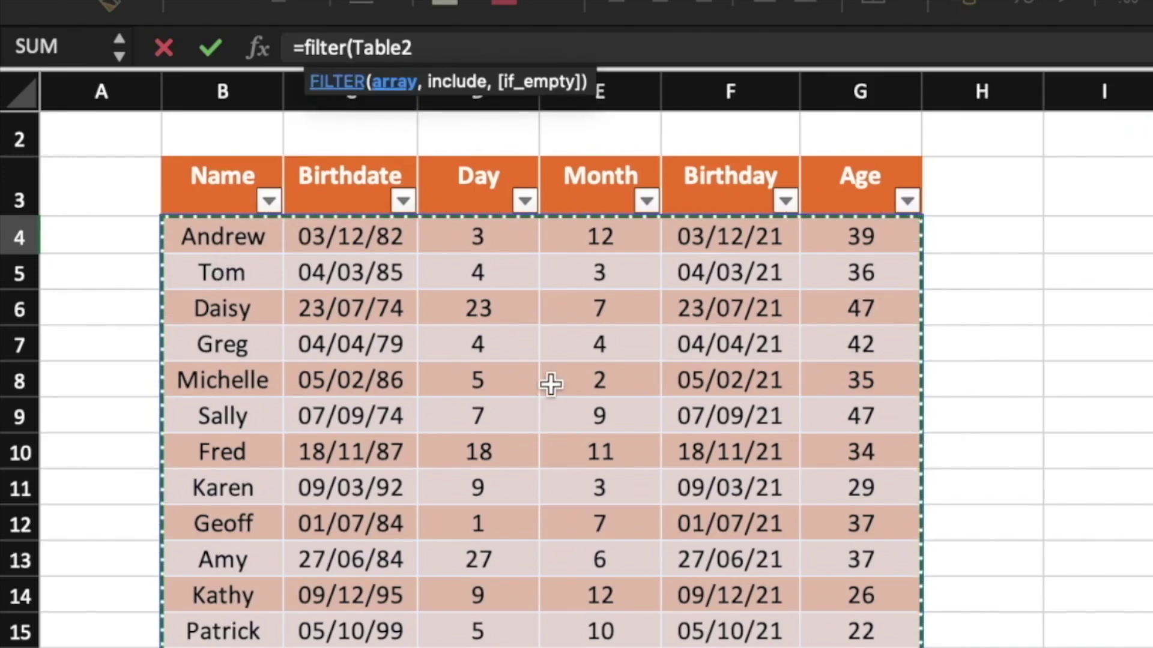
scroll(317, 297, up, 1)
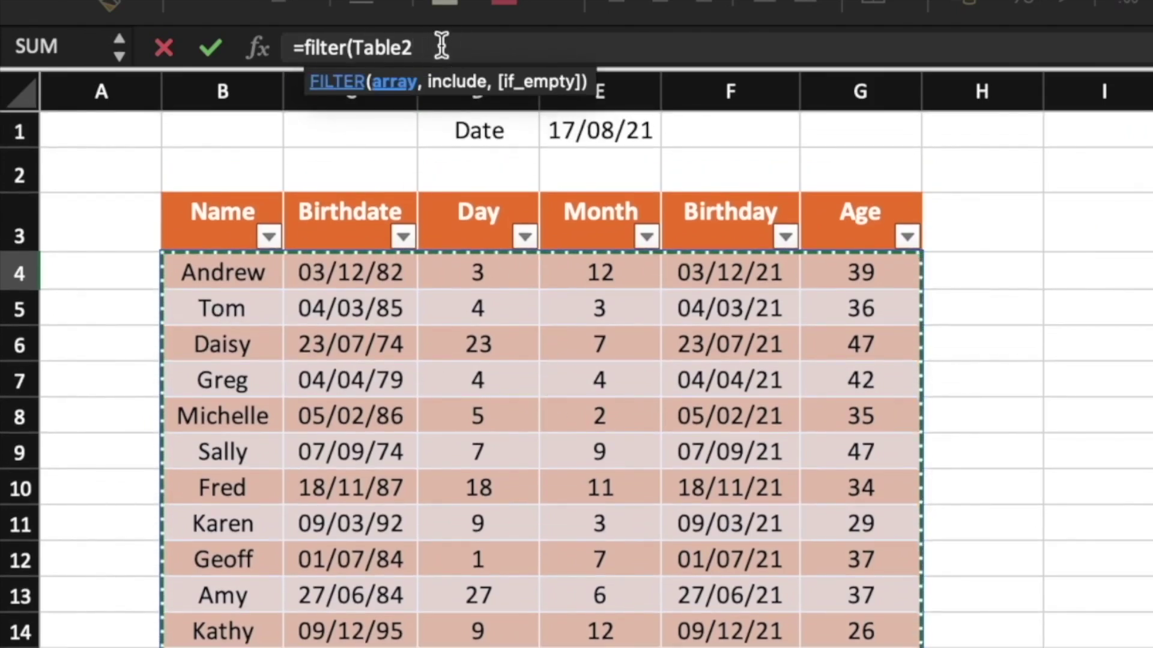
click(441, 46)
text(,)
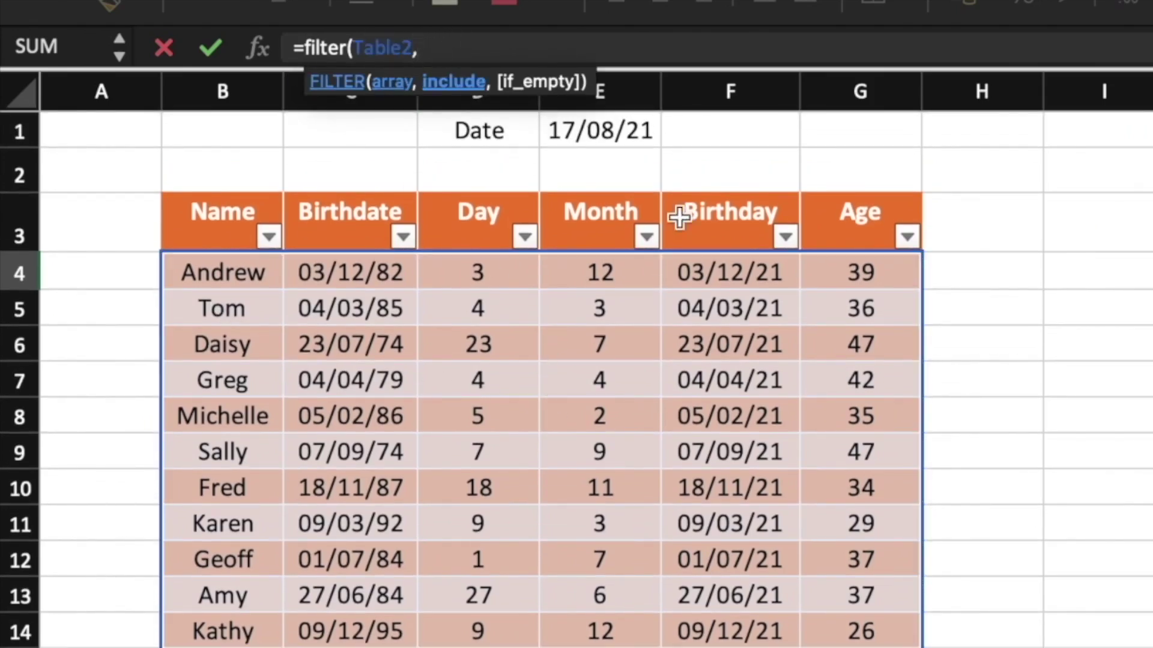
click(752, 278)
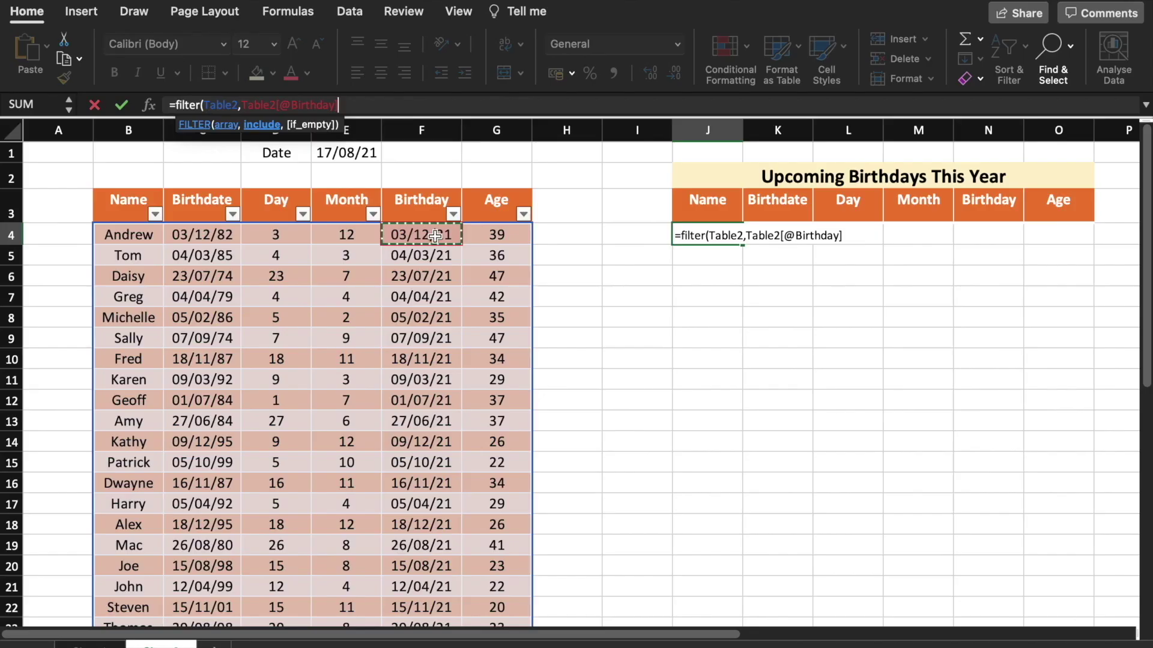
key(super+shift+Down)
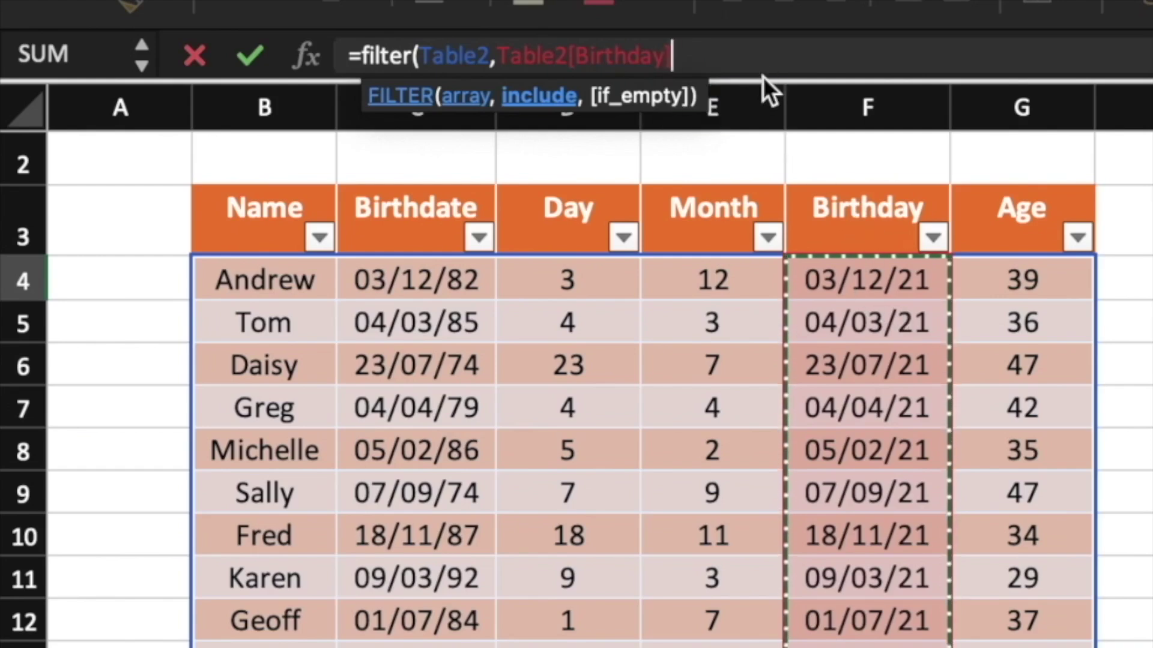
text(>=)
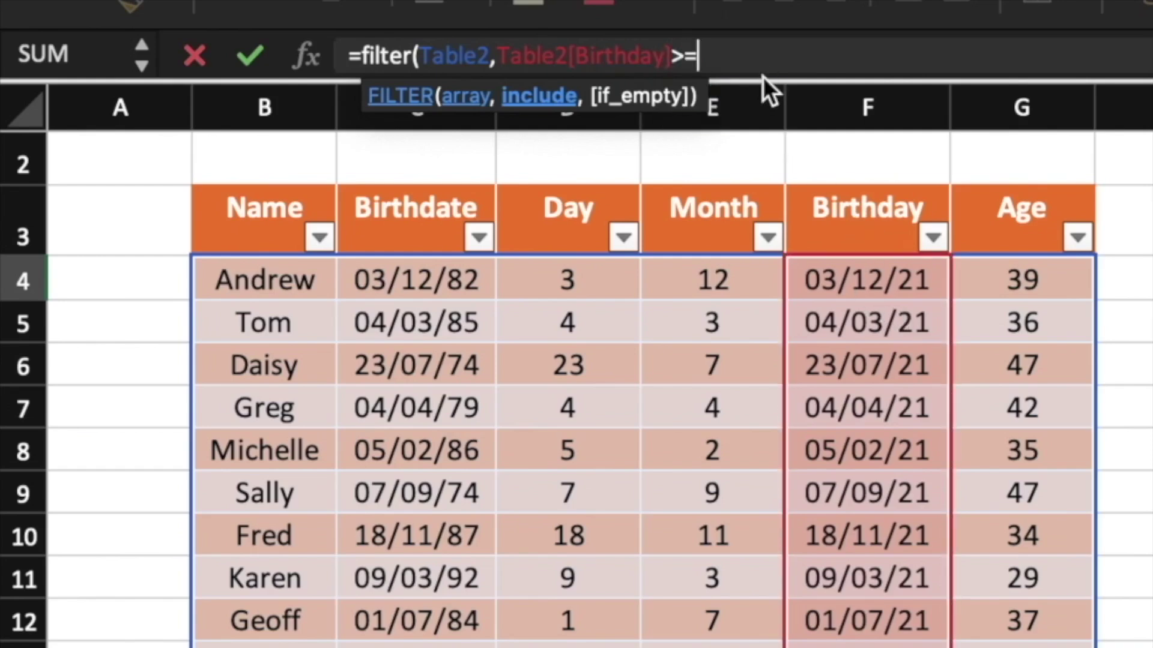
scroll(713, 493, up, 1)
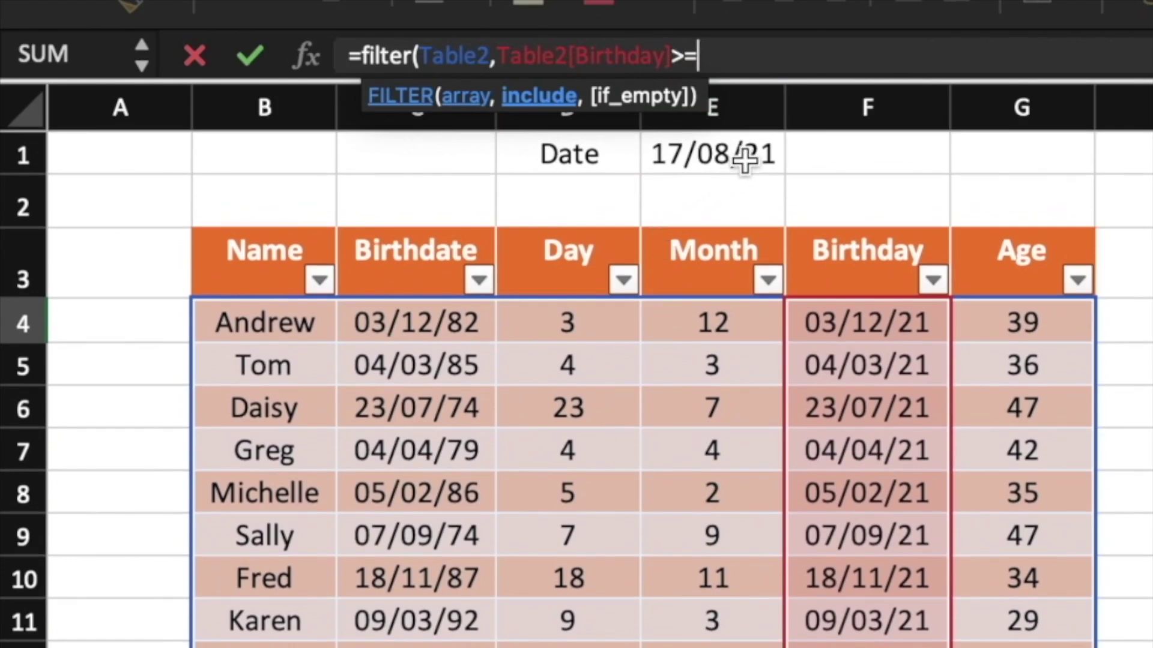
click(745, 159)
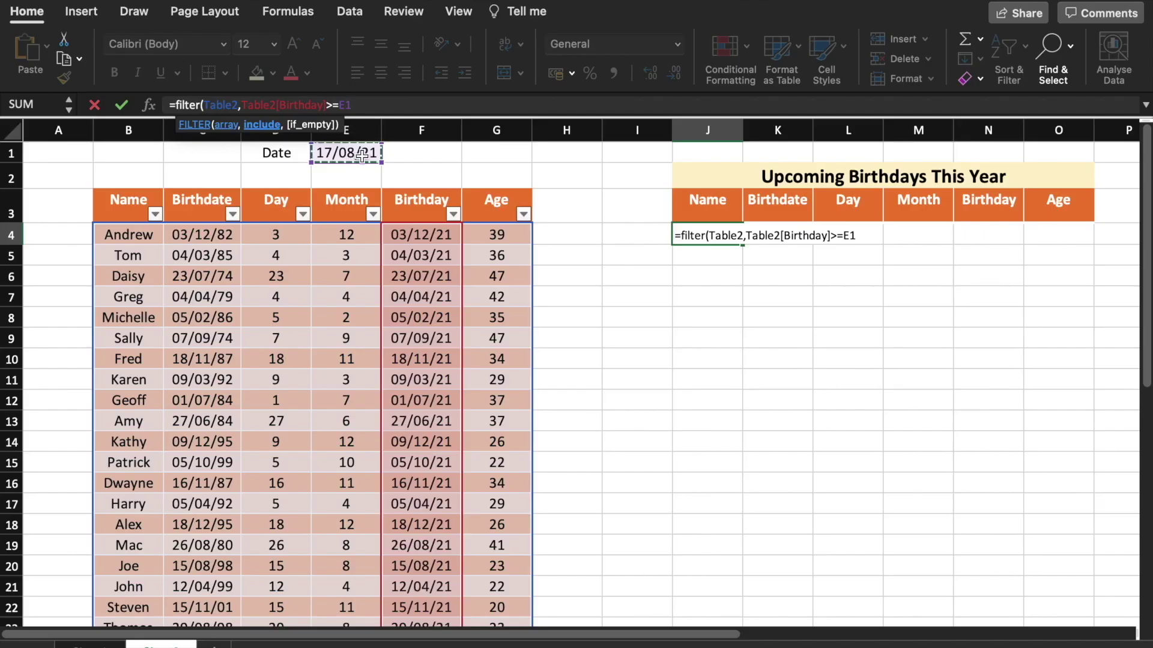
text())
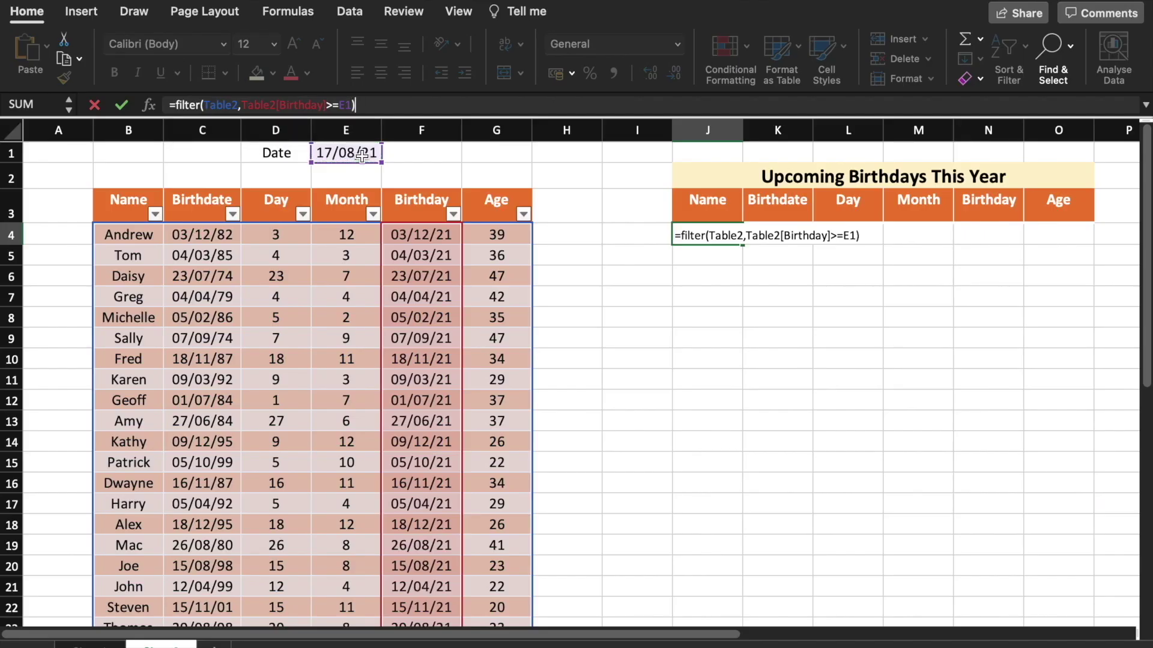
key(Return)
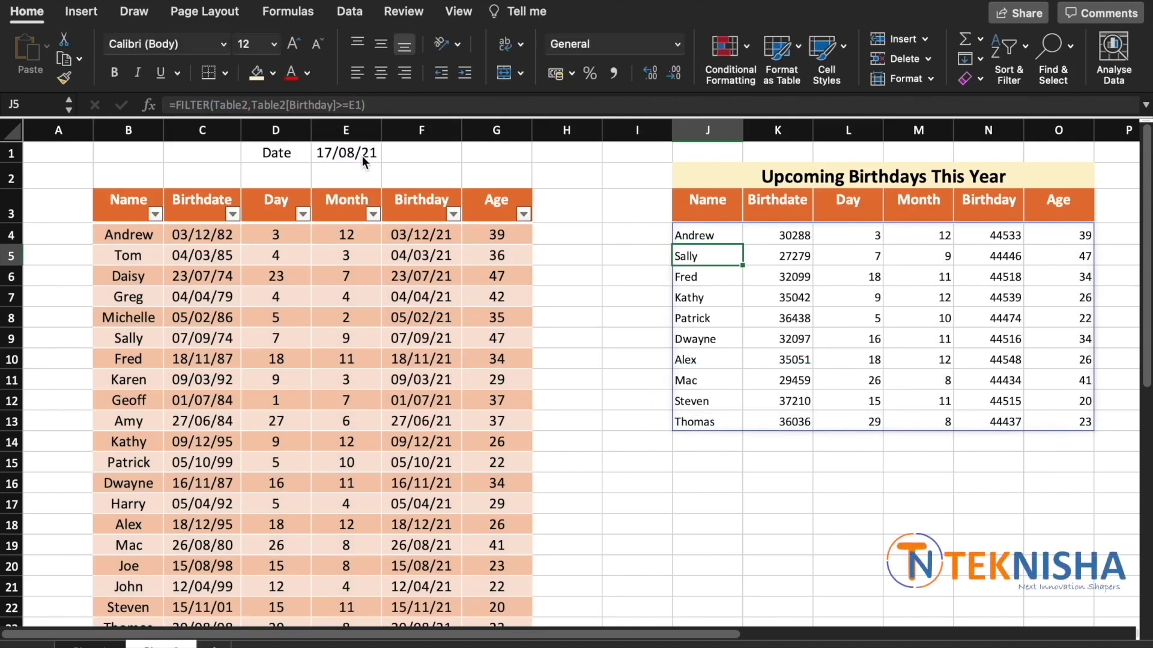
Step: Apply Short Date format to columns K and N so Birthdate and Birthday show as dates
click(799, 130)
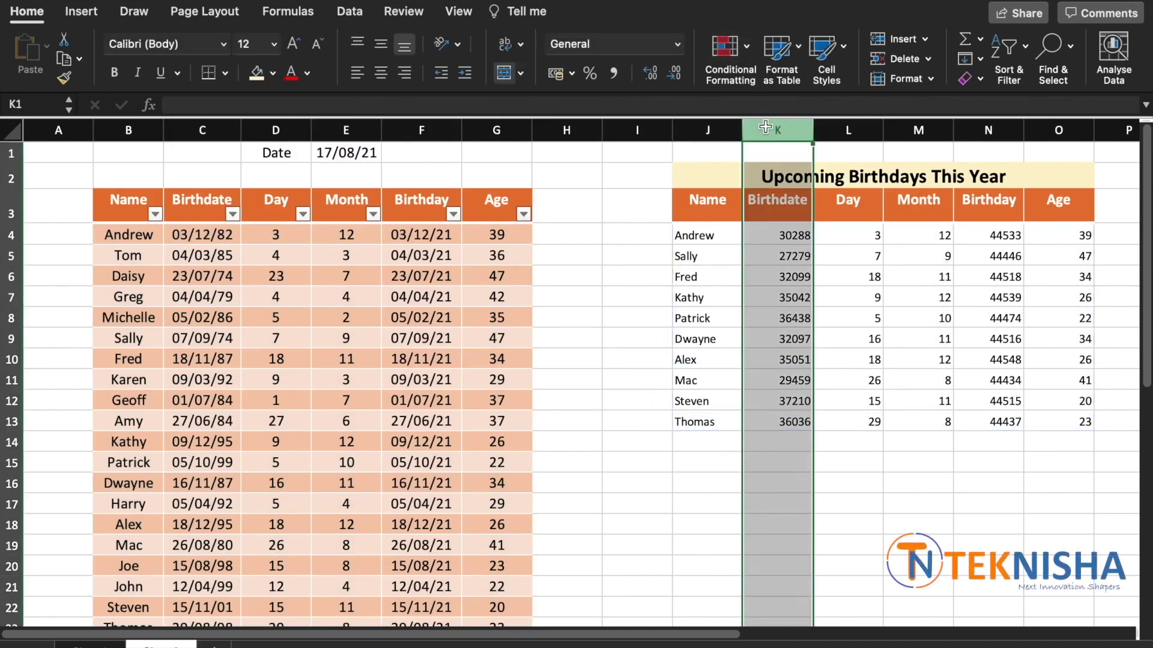
super+click(993, 130)
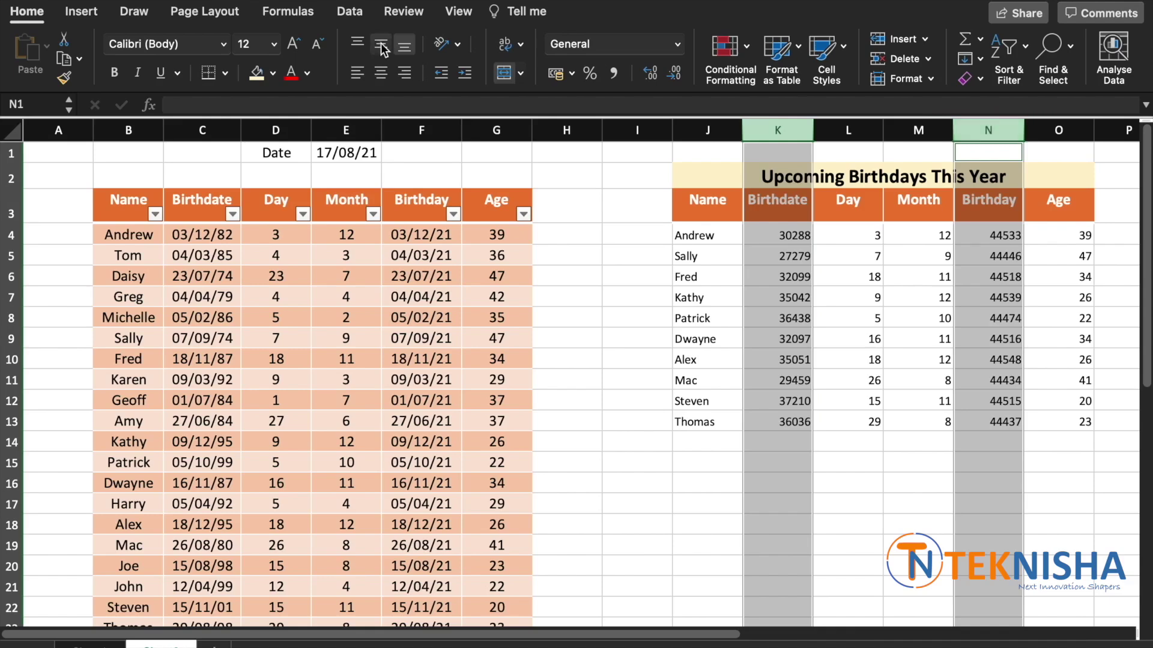
click(676, 47)
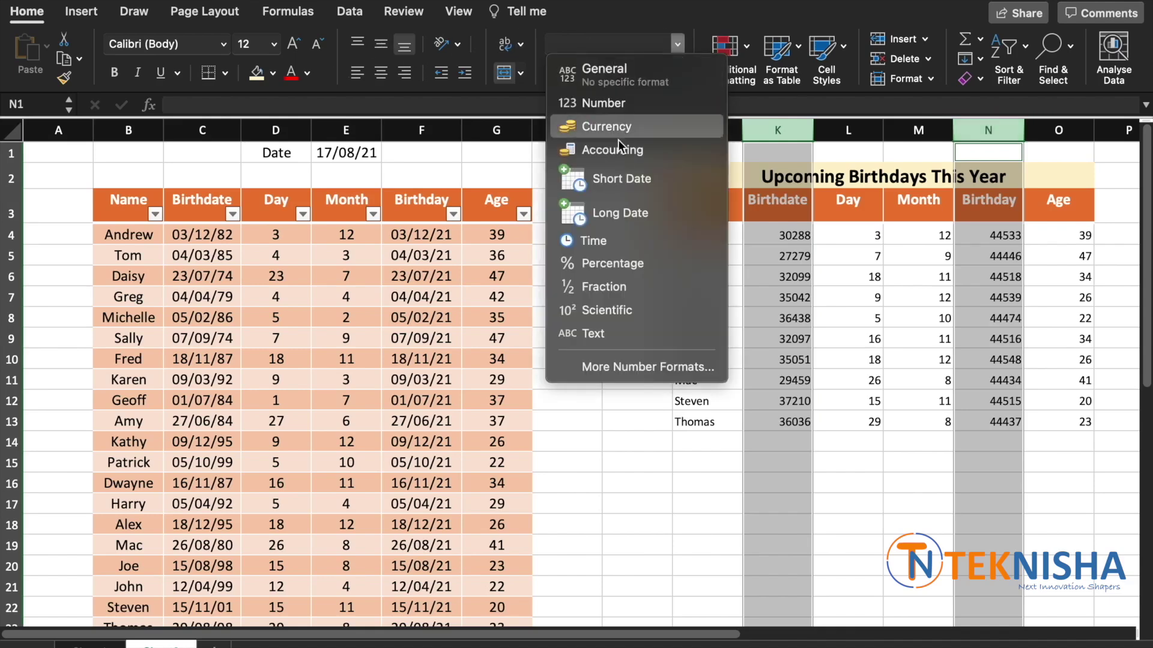
click(606, 187)
click(847, 463)
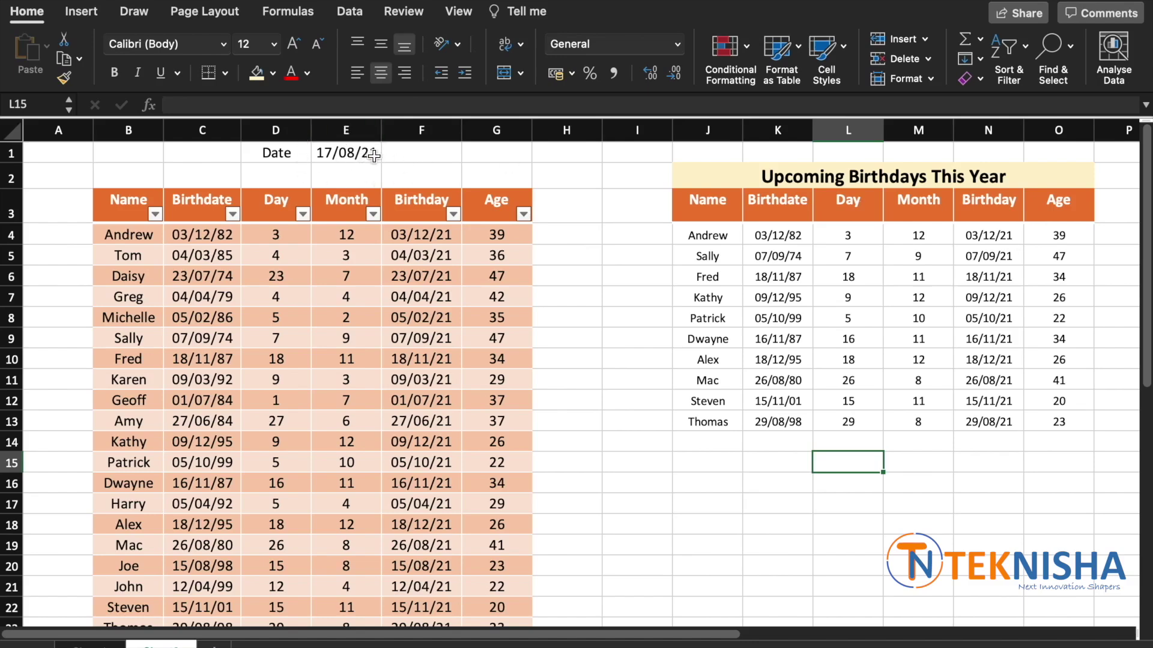
click(708, 235)
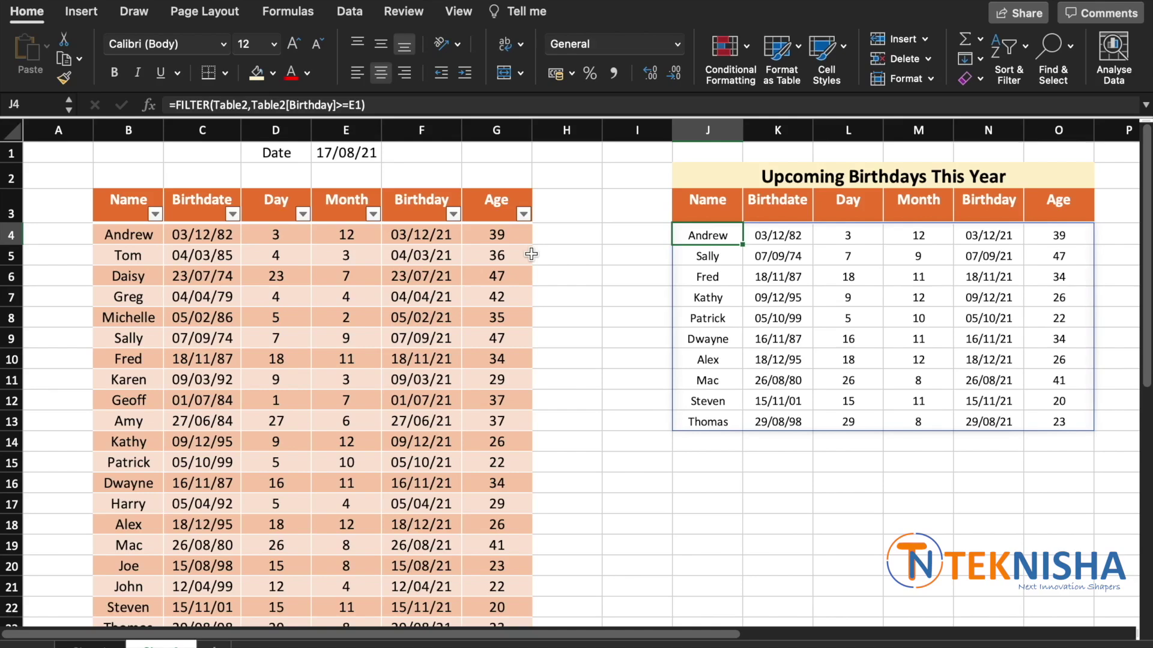
click(713, 236)
Step: Change J4 to =SORT(FILTER(Table2,Table2[Birthday]>=E1),5,1), ordering by column 5 ascending
click(177, 106)
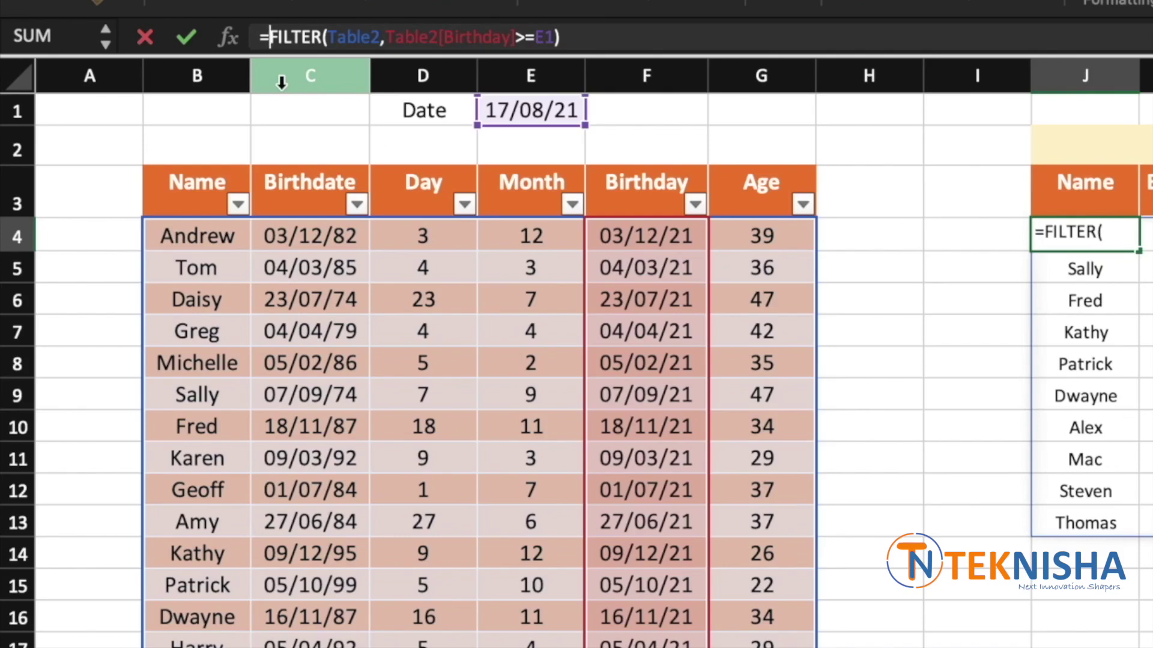
text(SORT)
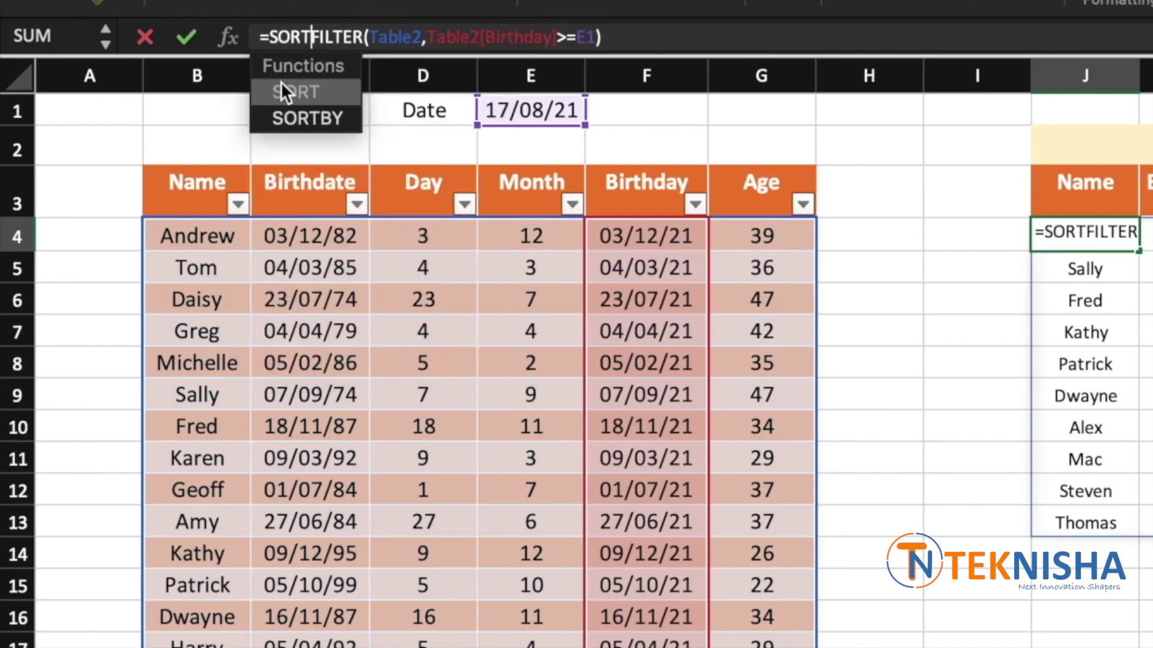
click(280, 85)
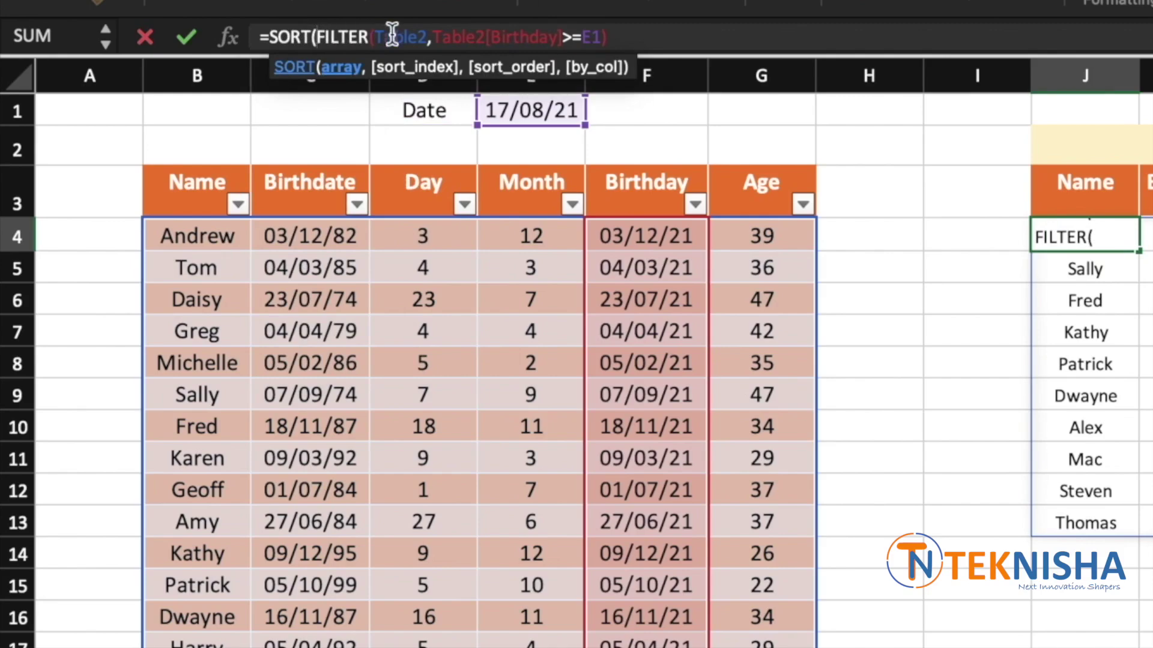
click(635, 36)
text(,)
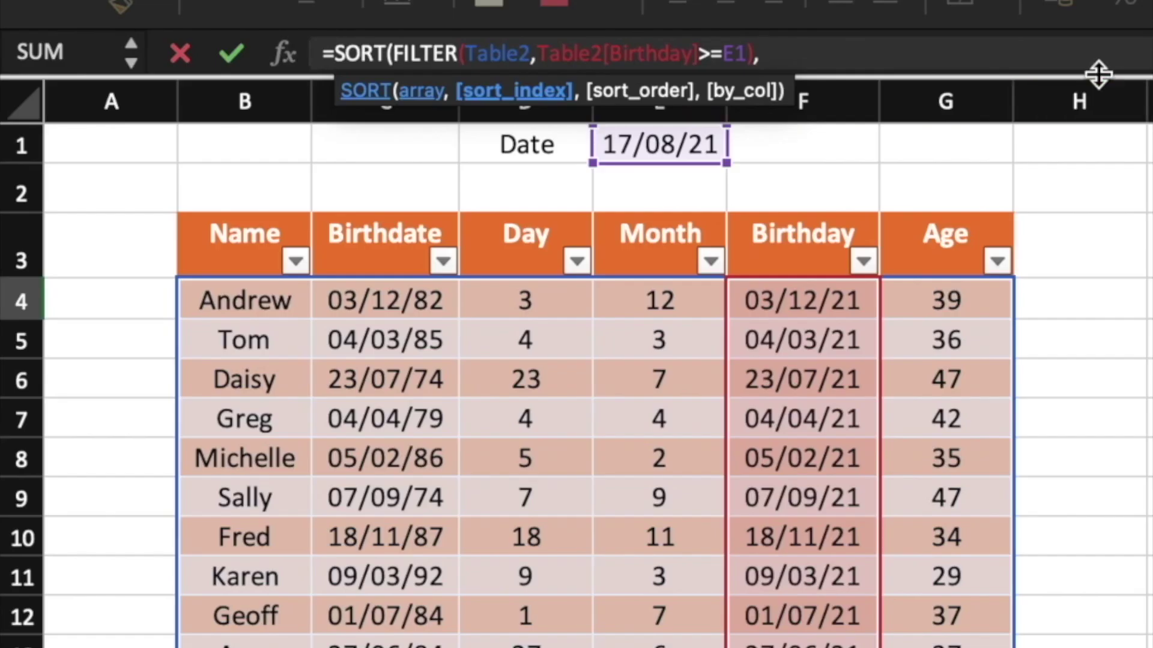
text(1)
key(BackSpace)
text(5,)
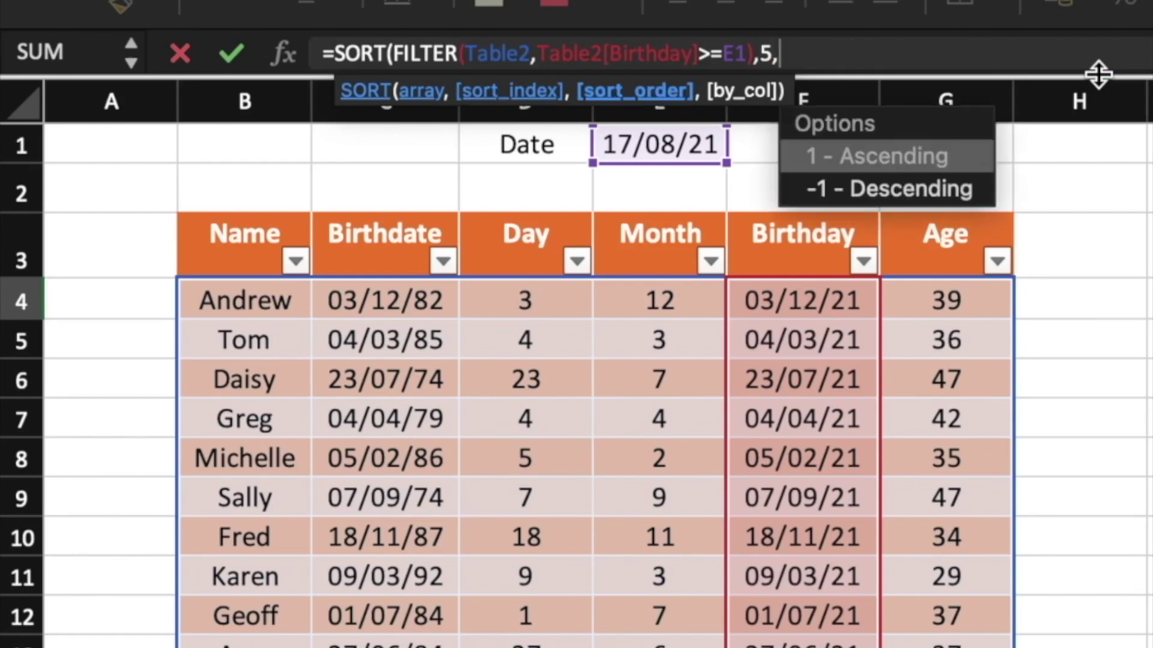
text(1)
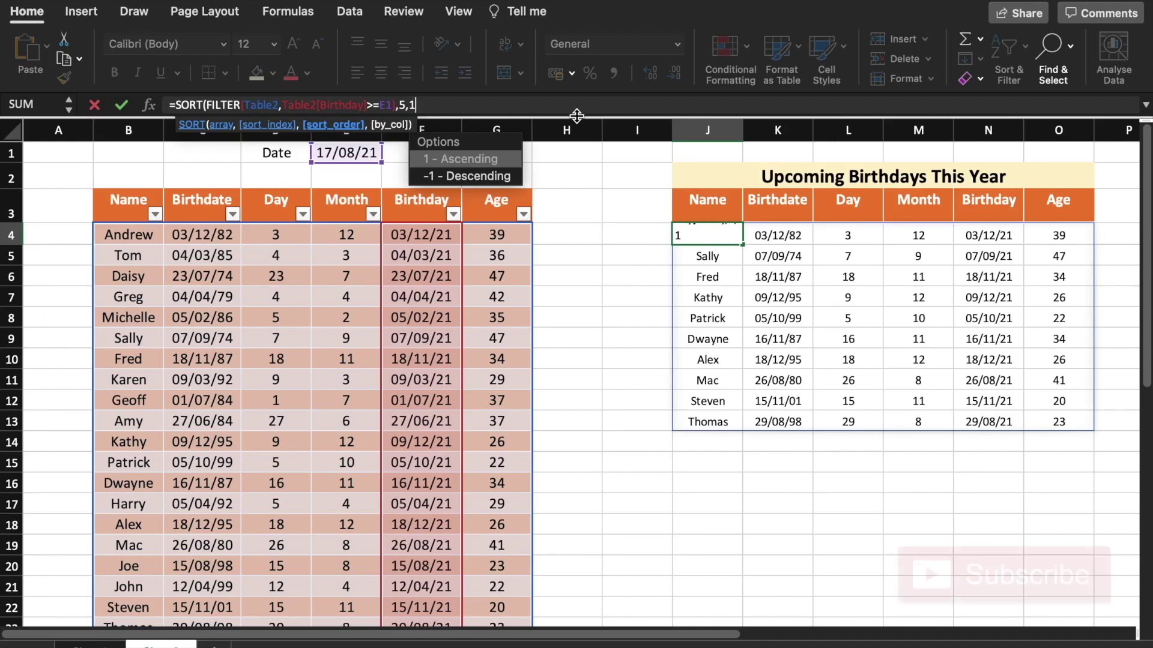
text())
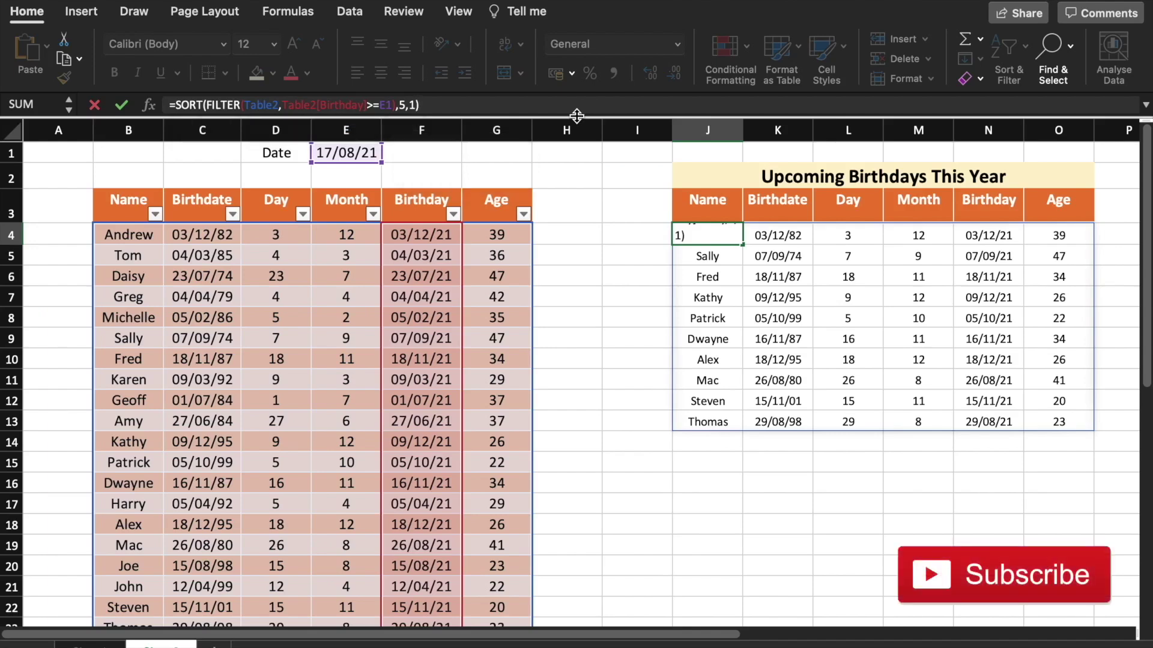
key(Return)
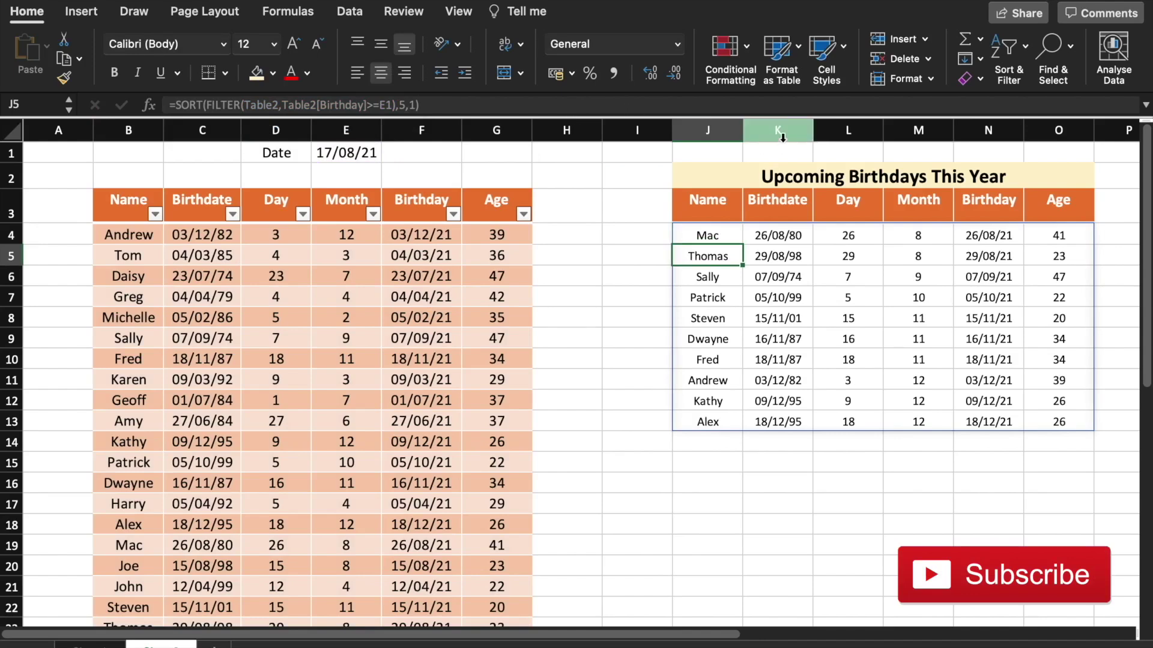
Step: Hide columns K to M (Birthdate, Day, Month) so only Name, Birthday and Age remain
drag(778, 130, 904, 126)
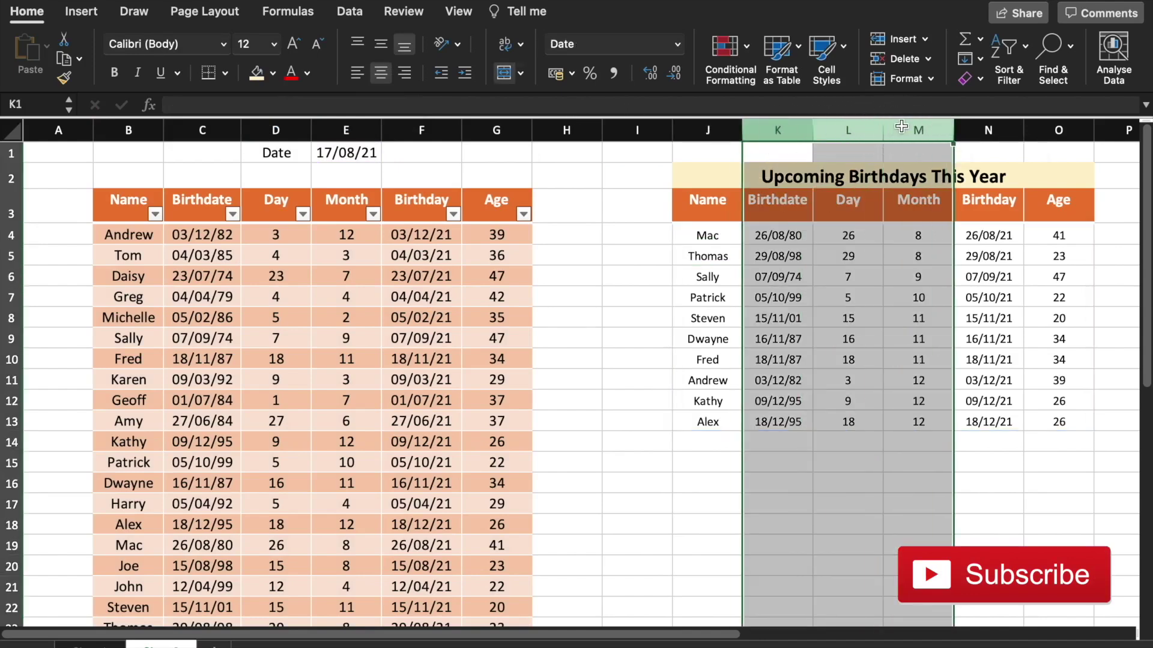
right_click(904, 126)
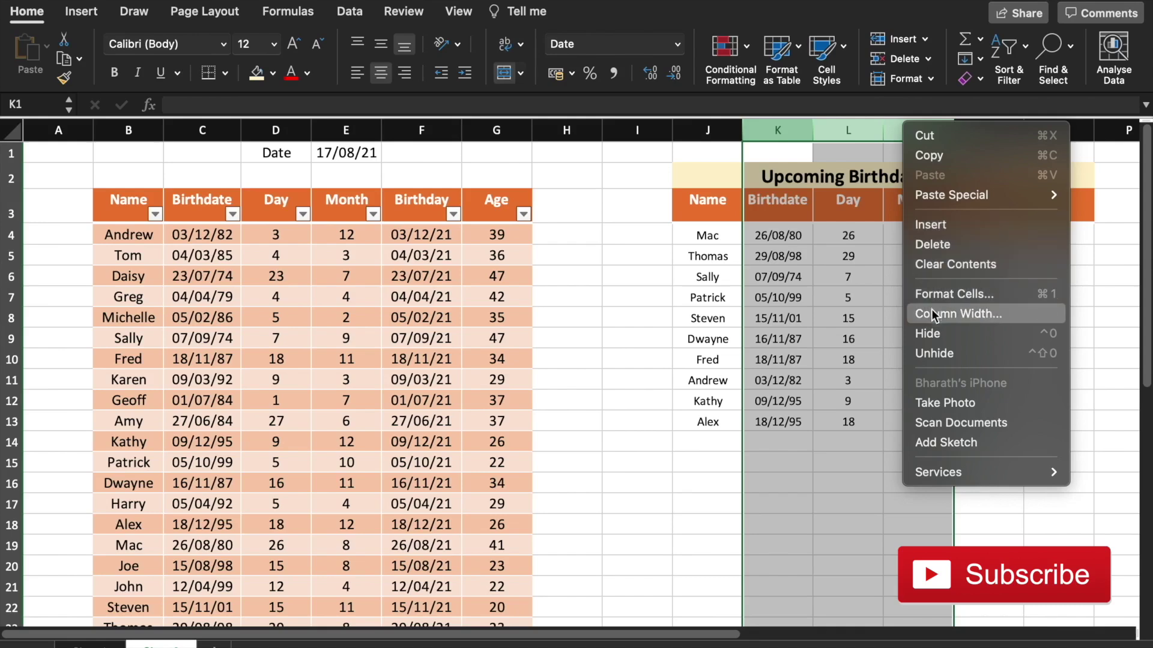
click(932, 330)
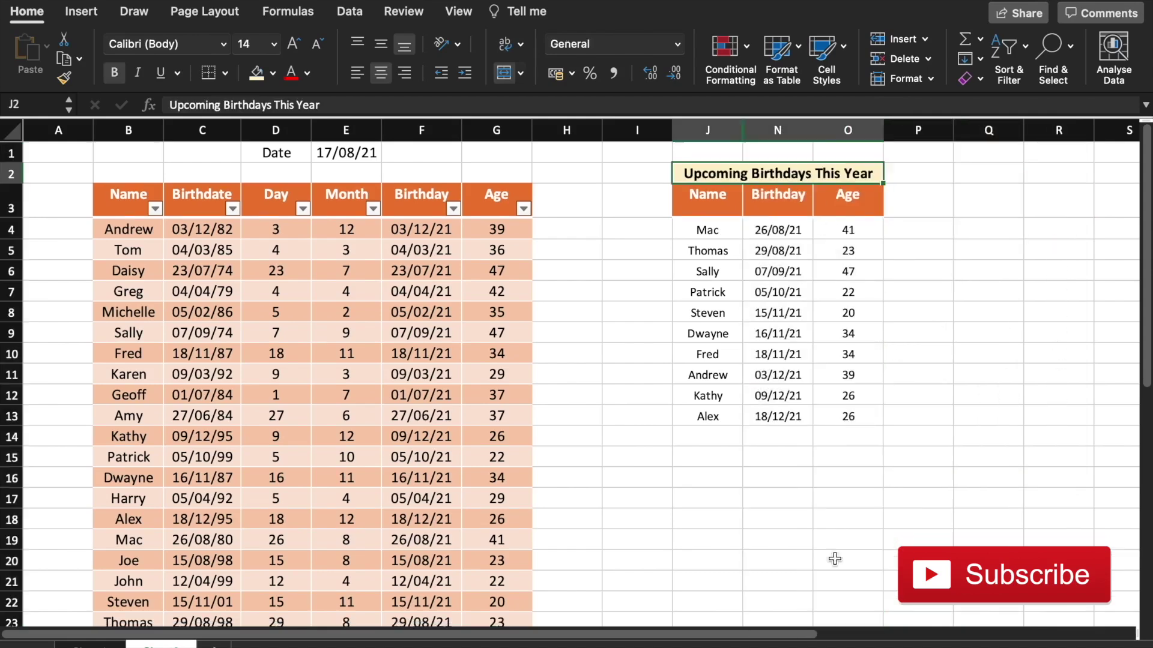
click(866, 521)
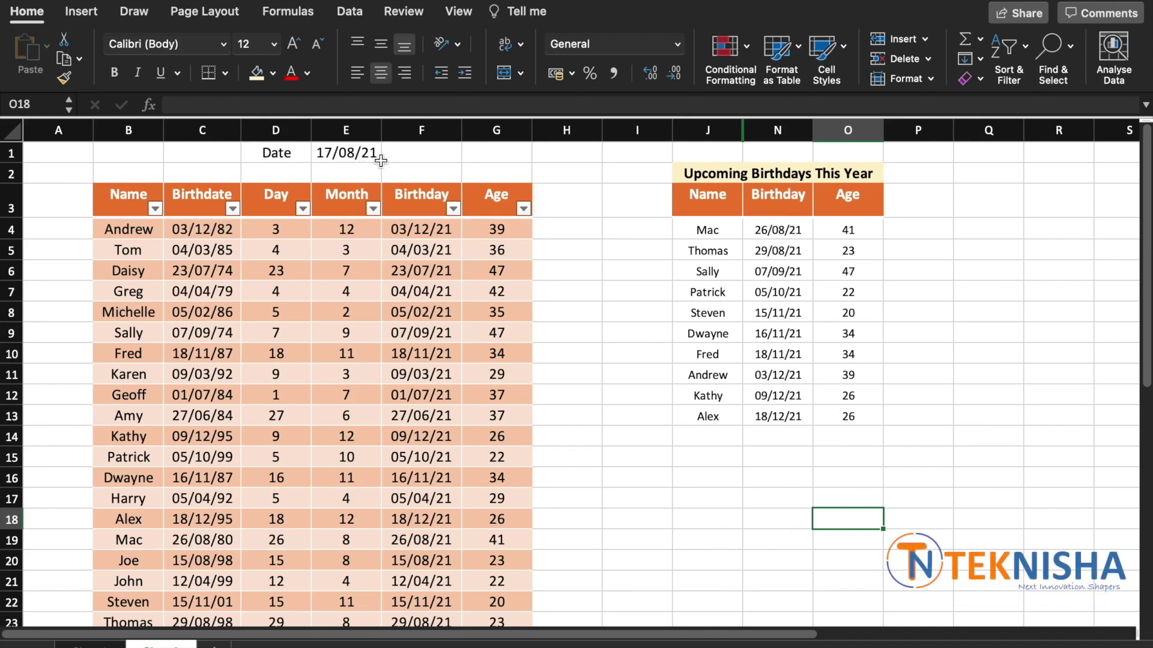
Step: Replace the date in E1 with 1/3/2021 and check the upcoming list now runs from March
click(338, 156)
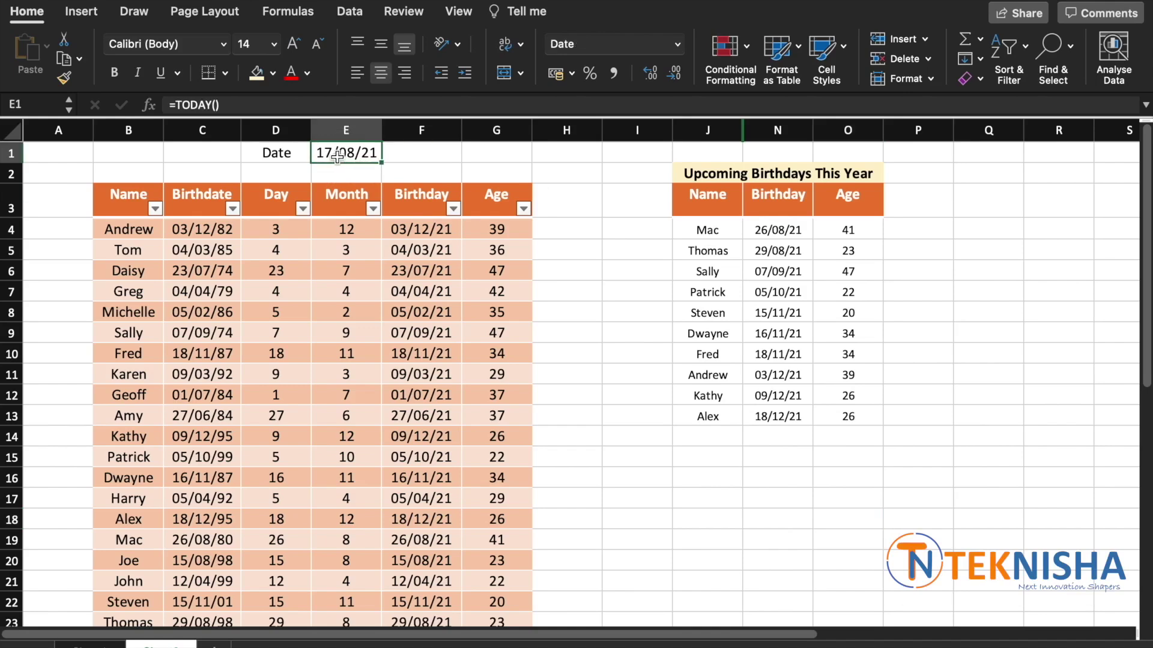
text(1/3/2021)
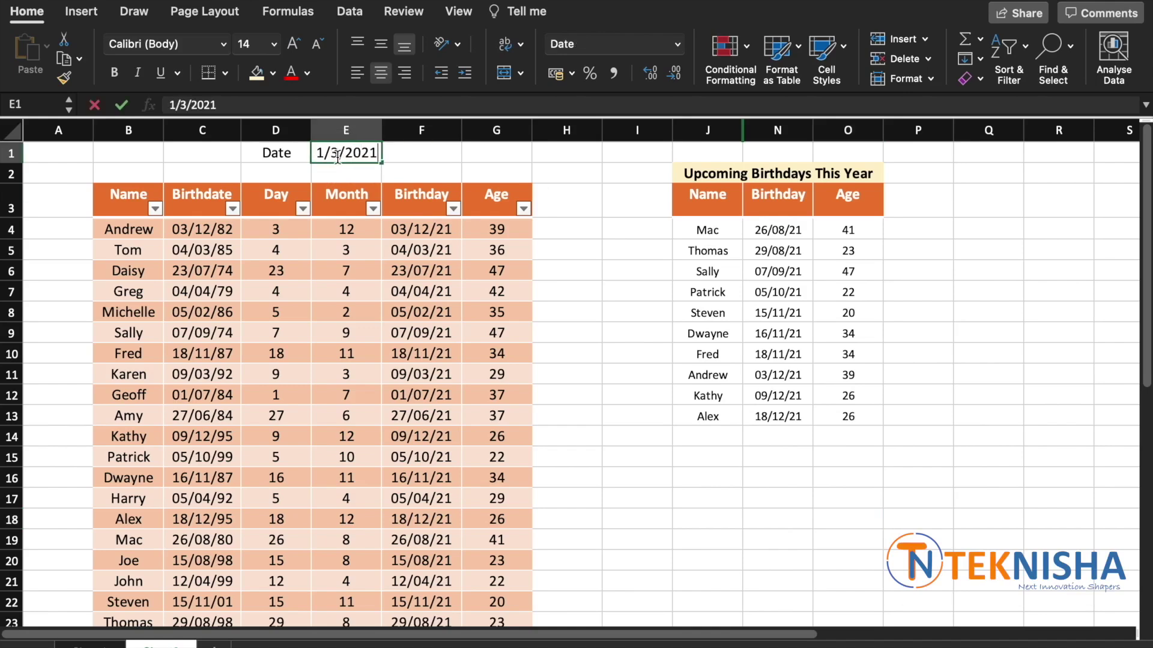
key(Return)
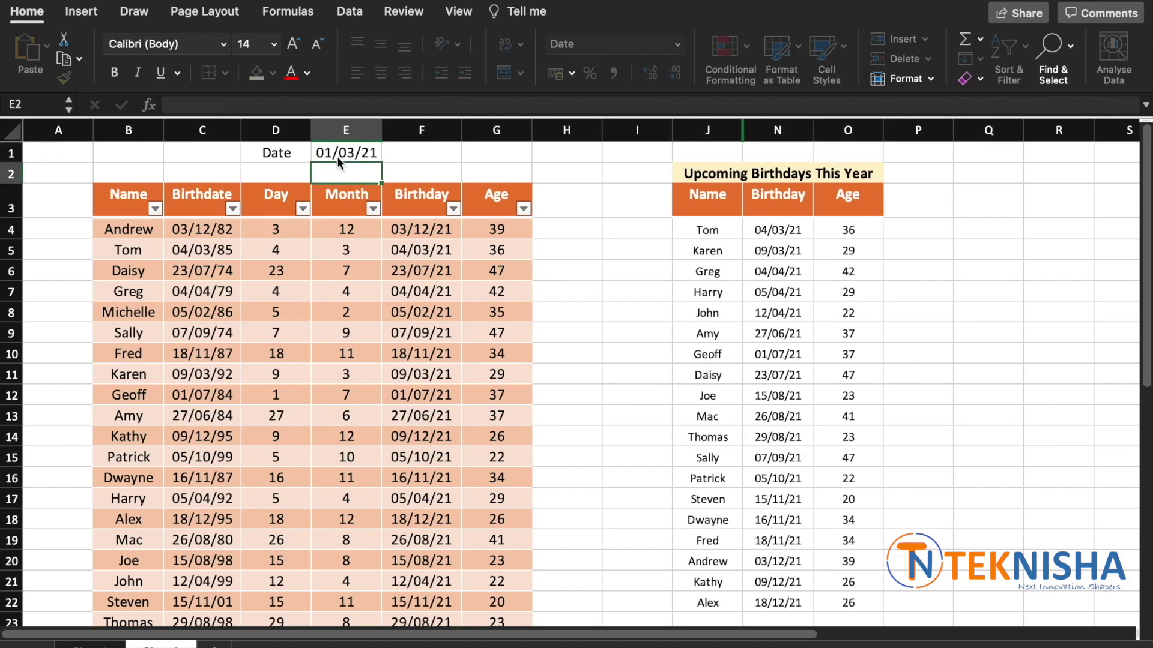
scroll(781, 330, down, 2)
scroll(780, 330, up, 2)
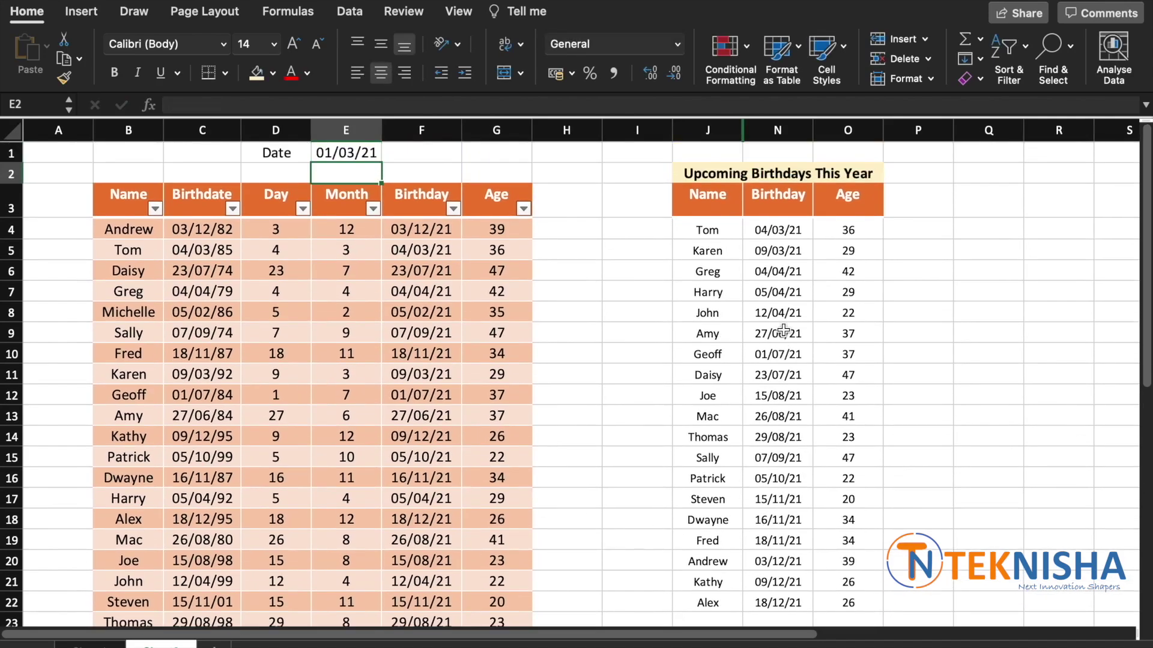
click(708, 230)
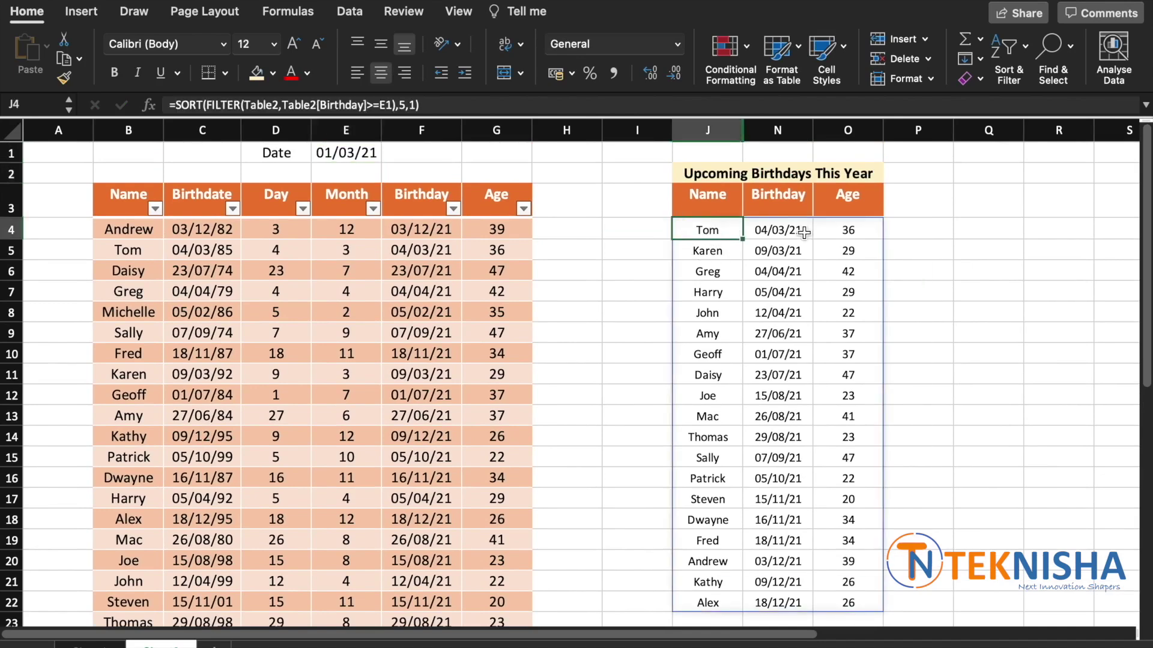
scroll(606, 577, down, 1)
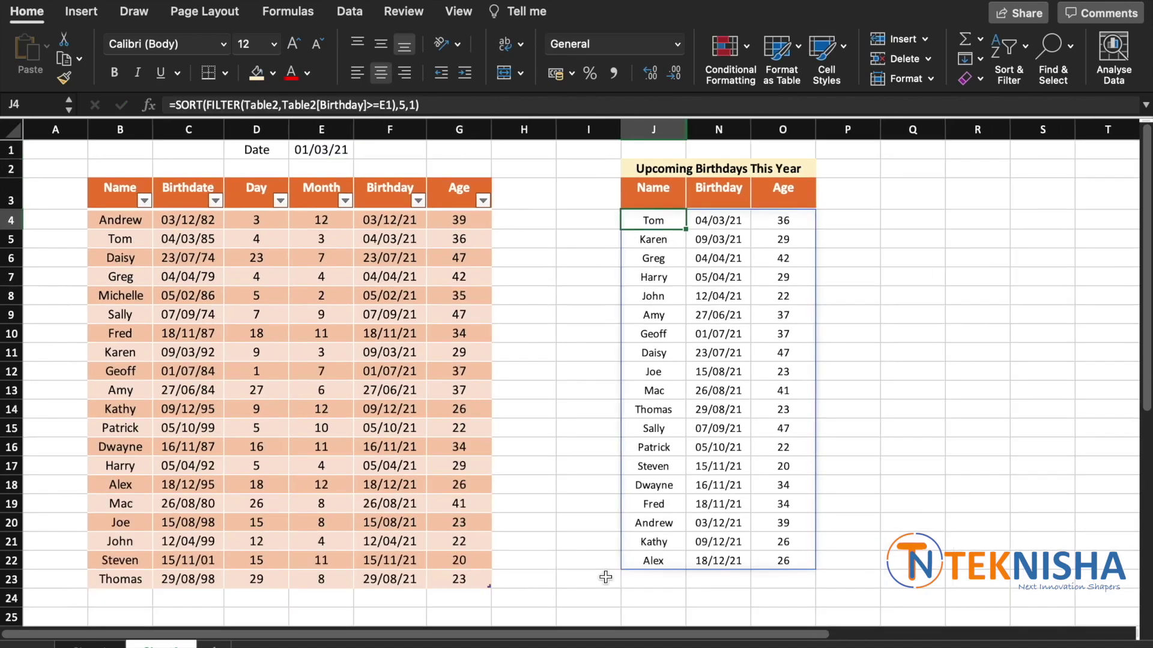